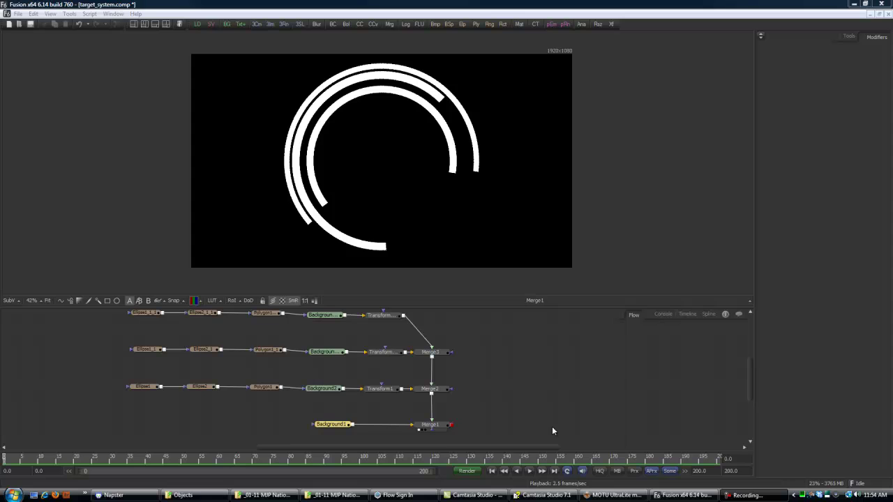
# Step: Play the target_system comp's rotating concentric arcs animation, then stop playback around frame 150
pyautogui.click(552, 426)
pyautogui.press('space')
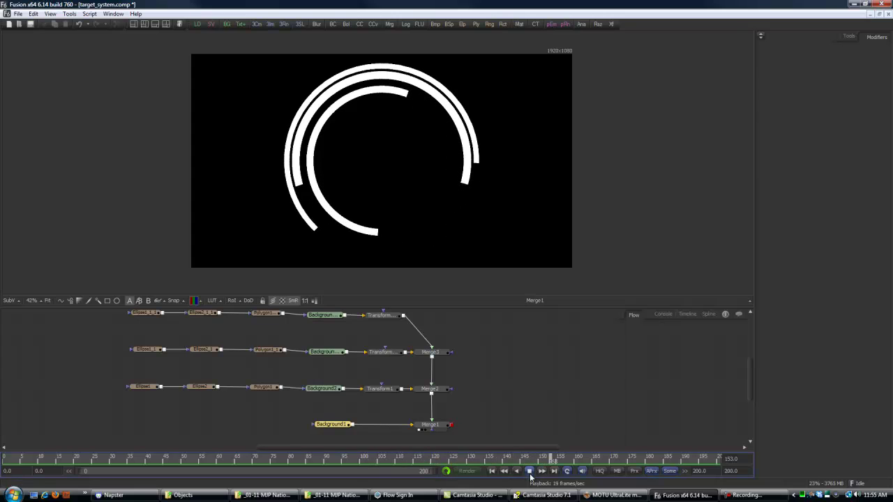
pyautogui.press('space')
# Step: Switch to Composition2 and add a black Background1 node to the flow
pyautogui.click(114, 14)
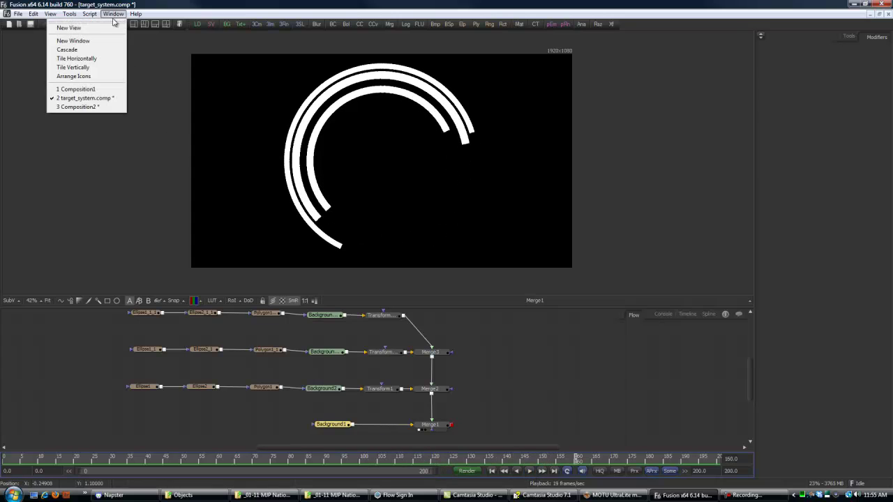
pyautogui.click(102, 108)
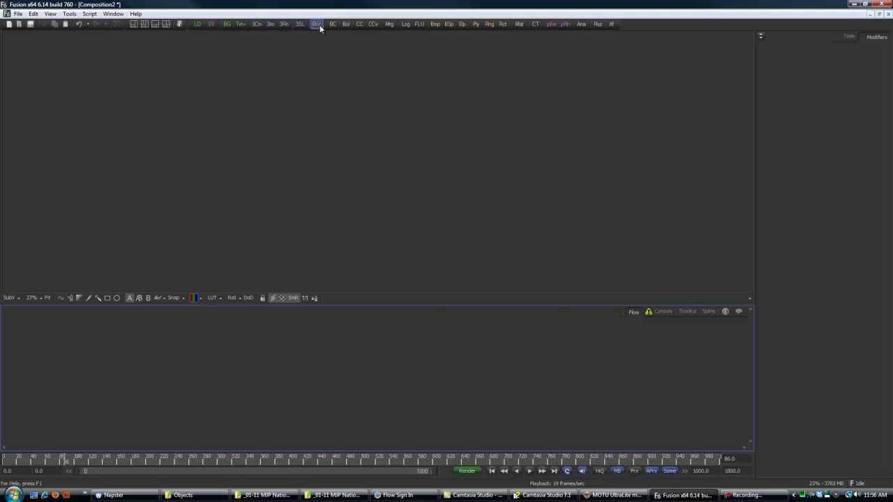
pyautogui.moveTo(224, 25); pyautogui.dragTo(237, 402)
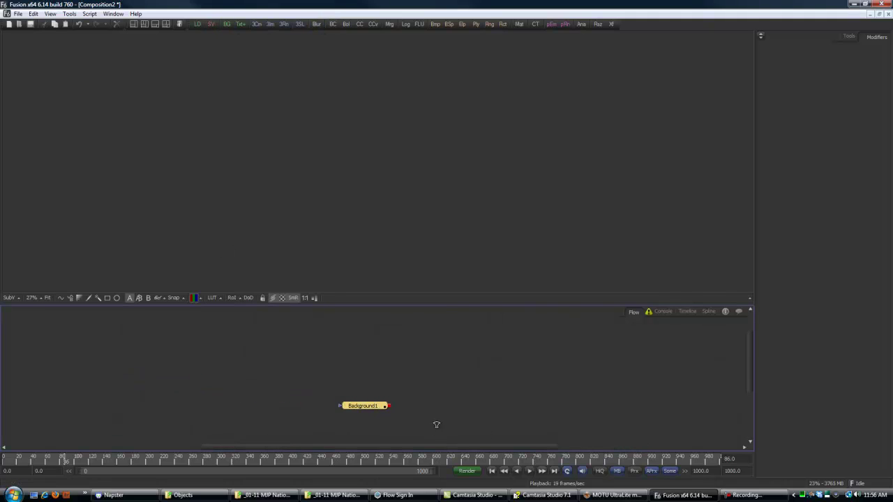
pyautogui.moveTo(387, 410); pyautogui.dragTo(354, 413)
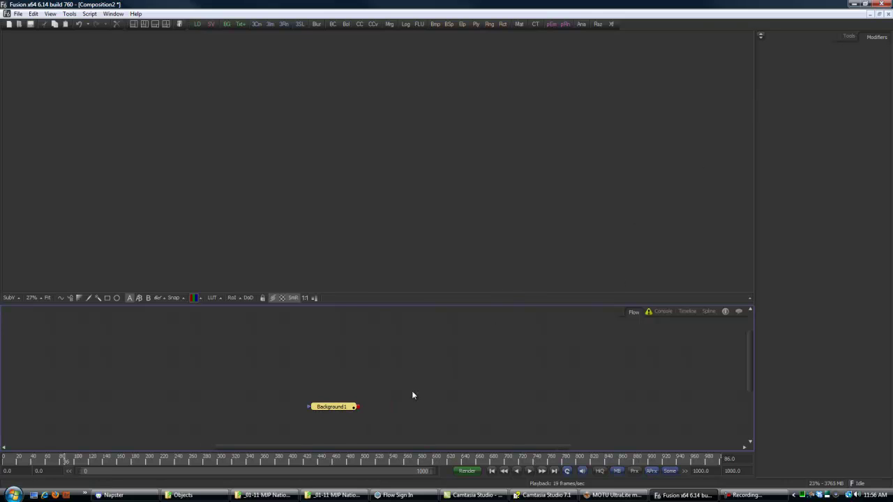
pyautogui.click(849, 37)
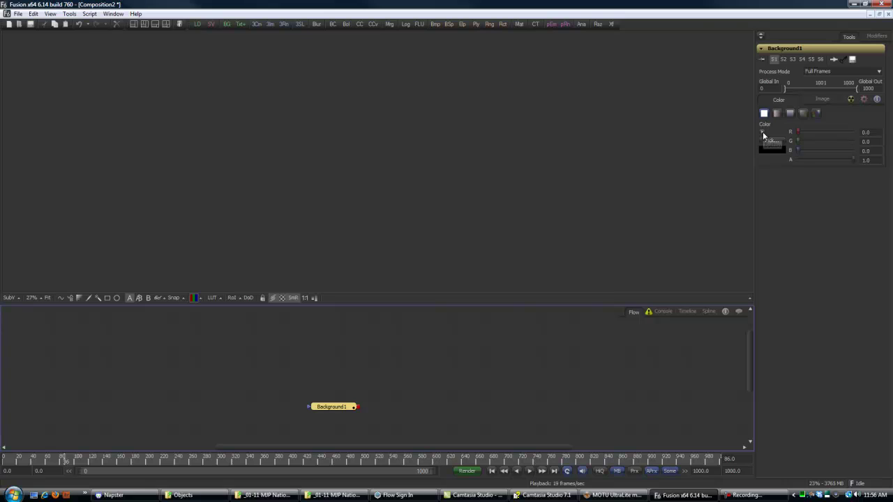
pyautogui.moveTo(332, 410); pyautogui.dragTo(322, 411)
# Step: Add a second Background node above it and set Background2's color to pure white
pyautogui.moveTo(227, 28); pyautogui.dragTo(342, 328)
pyautogui.moveTo(318, 362); pyautogui.dragTo(321, 352)
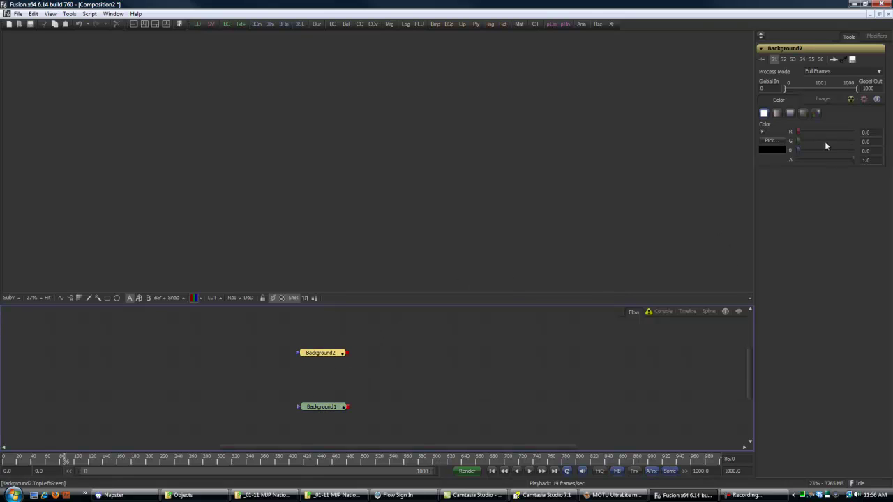
pyautogui.click(762, 132)
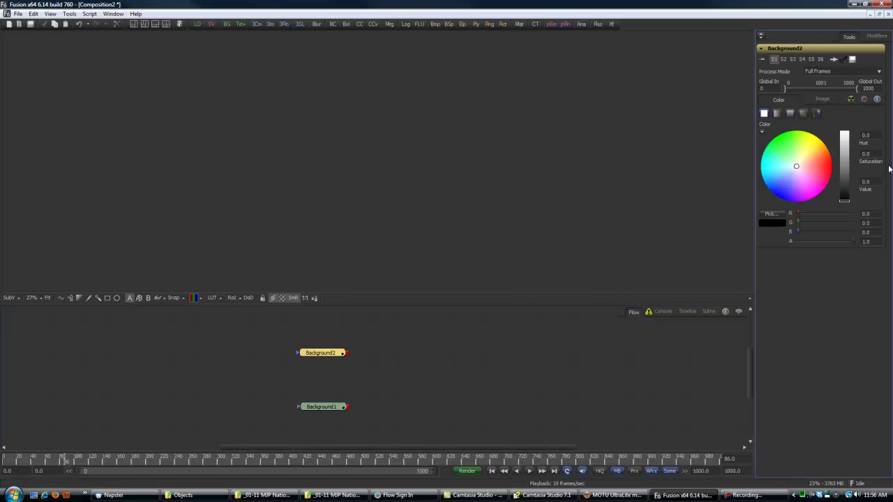
pyautogui.moveTo(845, 168); pyautogui.dragTo(844, 131)
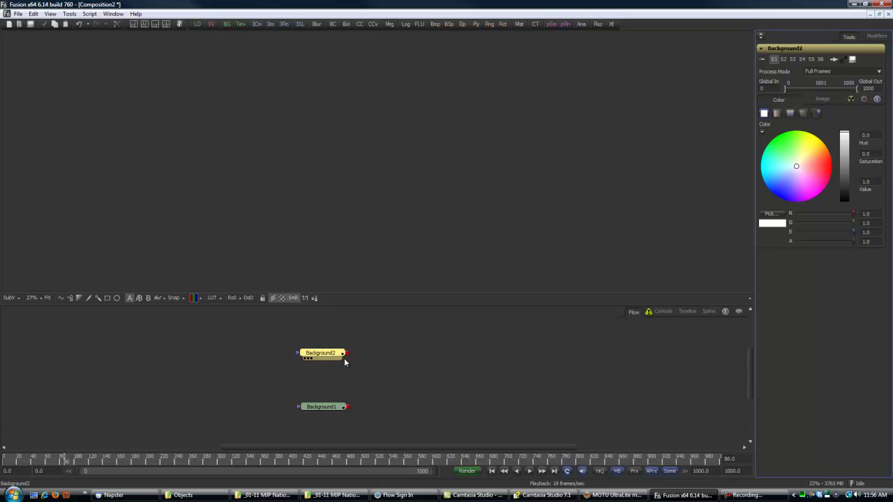
# Step: Merge Background2 over Background1 into Merge1 and view the white 1920x1080 result
pyautogui.moveTo(347, 355); pyautogui.dragTo(349, 409)
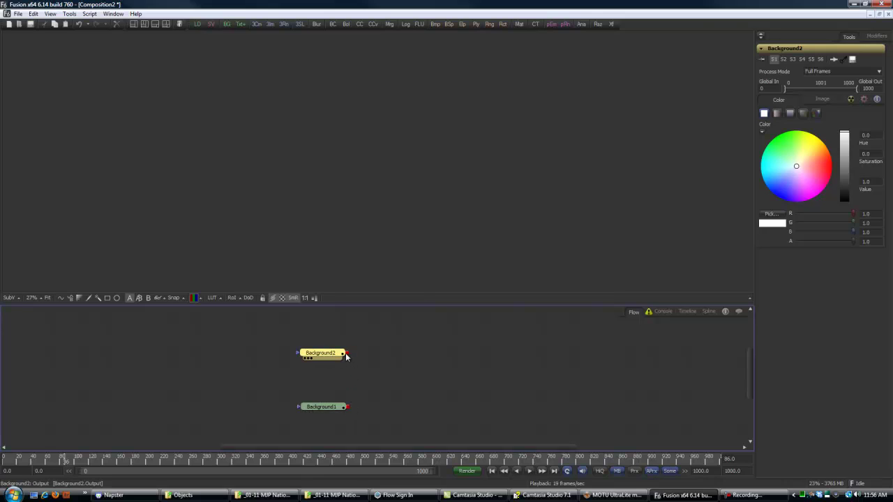
pyautogui.moveTo(346, 354); pyautogui.dragTo(398, 251)
pyautogui.click(324, 354)
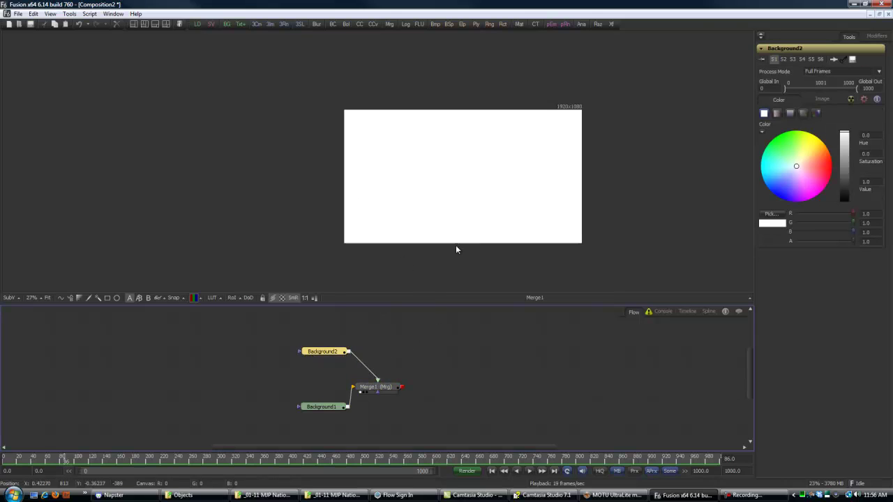
pyautogui.moveTo(461, 219); pyautogui.dragTo(379, 201)
pyautogui.scroll(1, 399, 209)
pyautogui.scroll(1, 399, 208)
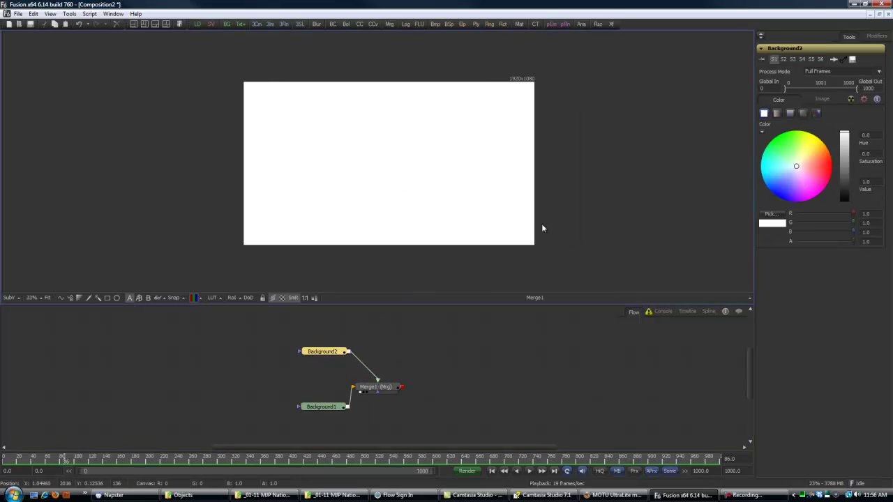
pyautogui.moveTo(439, 375); pyautogui.dragTo(516, 384)
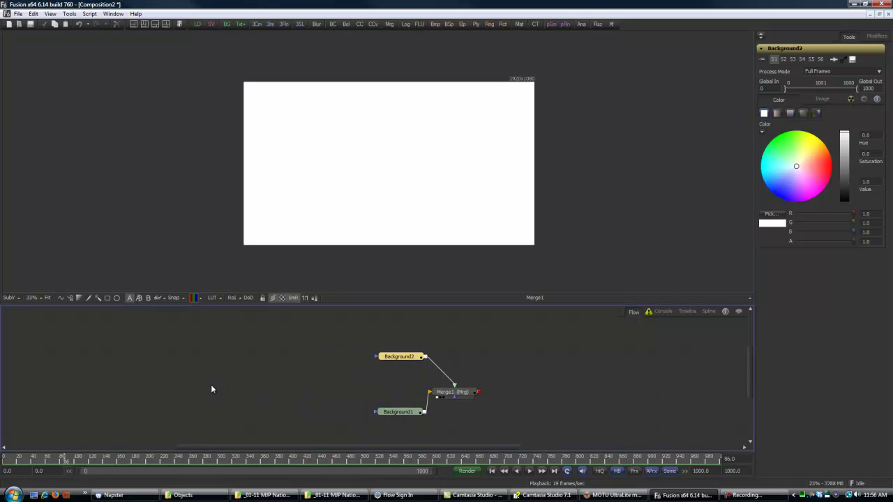
# Step: Mask Background2 with a circular Ellipse1 mask and move the Ellipse1 node left
pyautogui.moveTo(399, 357); pyautogui.dragTo(401, 353)
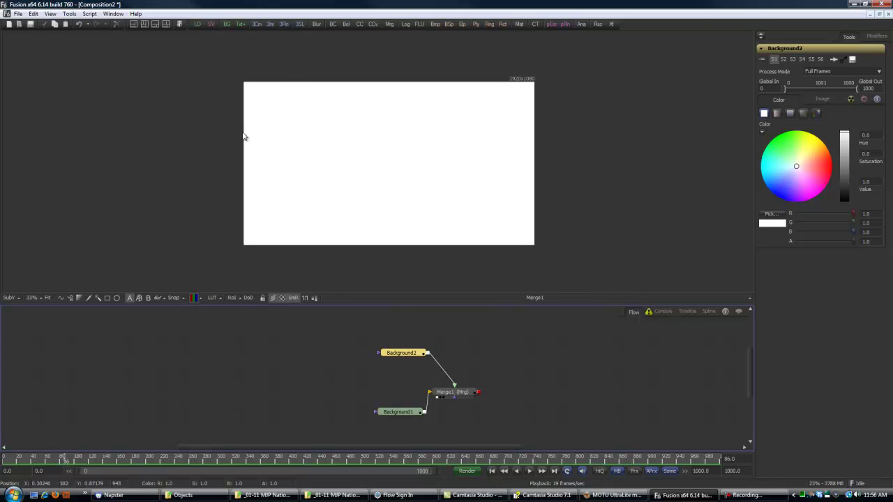
pyautogui.click(117, 299)
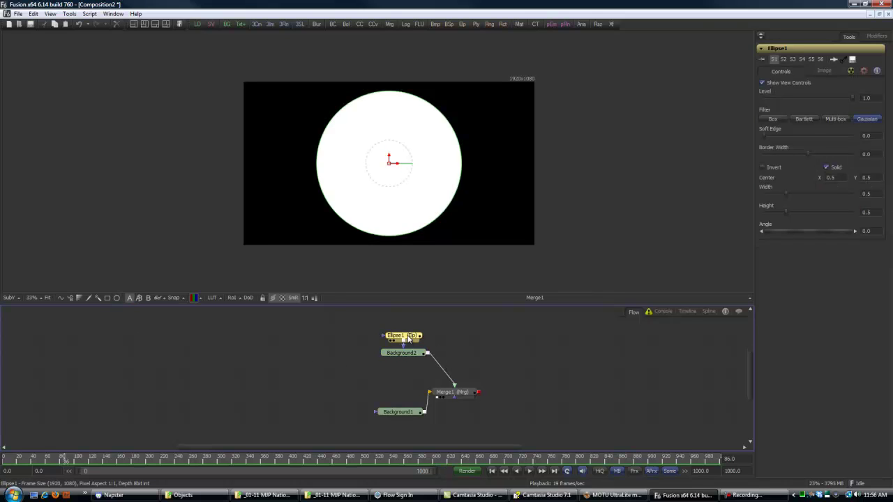
pyautogui.moveTo(411, 338); pyautogui.dragTo(177, 355)
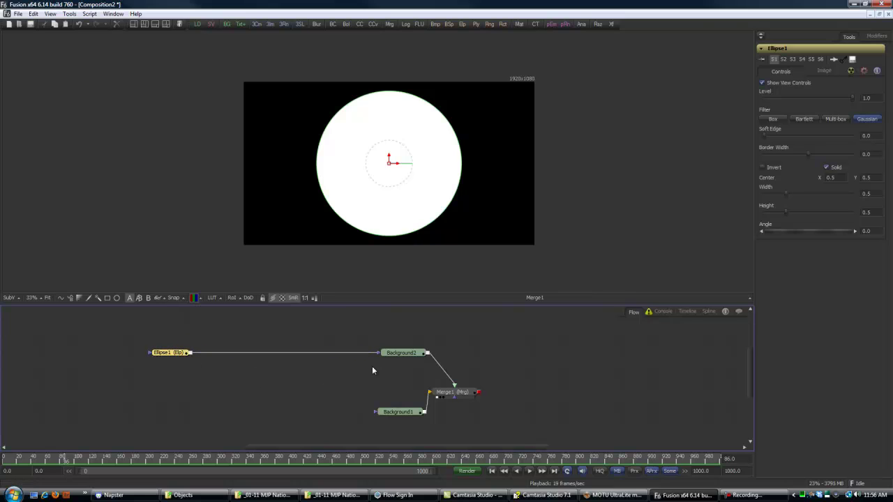
pyautogui.click(230, 391)
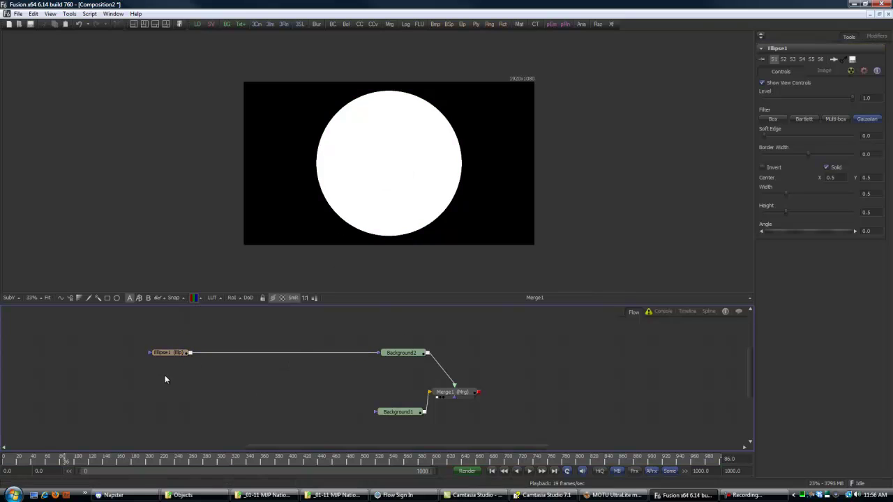
pyautogui.moveTo(173, 354); pyautogui.dragTo(167, 354)
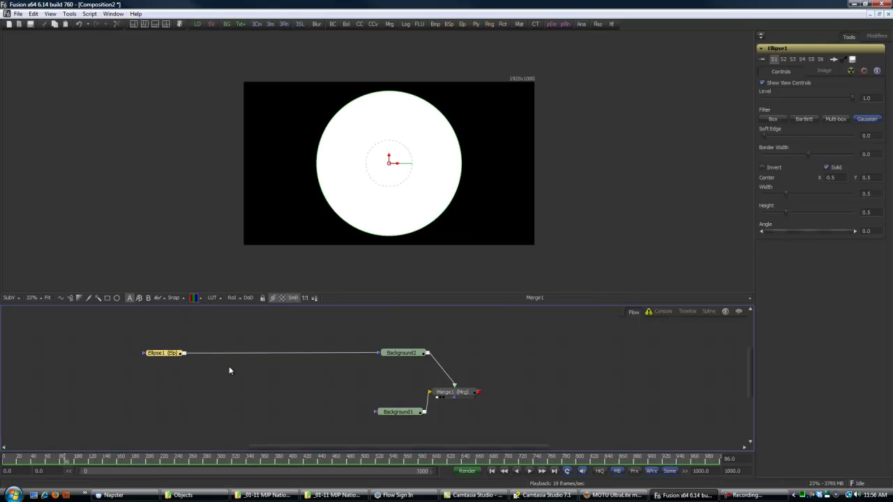
# Step: Paste a copy as Ellipse1_1, chain it inline, and shrink it to about 0.46
pyautogui.click(270, 401)
pyautogui.hotkey('ctrl', 'v')
pyautogui.moveTo(270, 401); pyautogui.dragTo(266, 360)
pyautogui.moveTo(183, 354)
pyautogui.mouseDown()
pyautogui.moveTo(243, 372)
pyautogui.moveTo(380, 353)
pyautogui.mouseUp()
pyautogui.moveTo(267, 367); pyautogui.dragTo(249, 358)
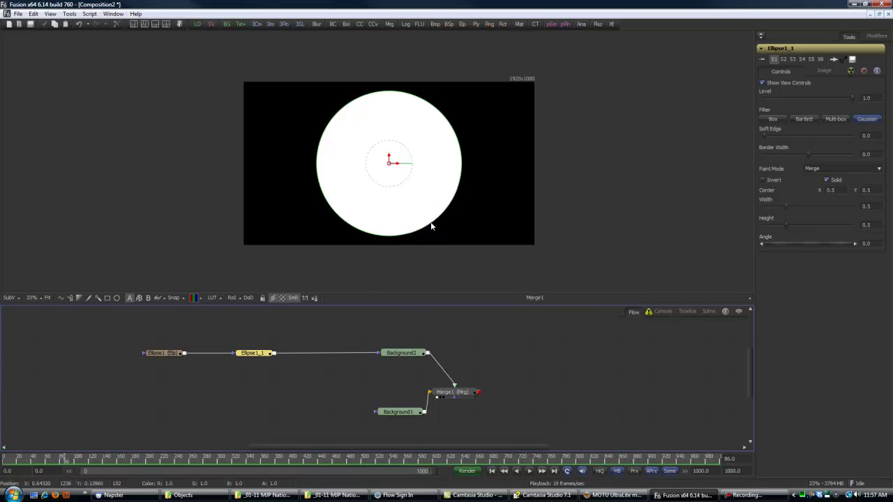
pyautogui.moveTo(420, 231); pyautogui.dragTo(419, 231)
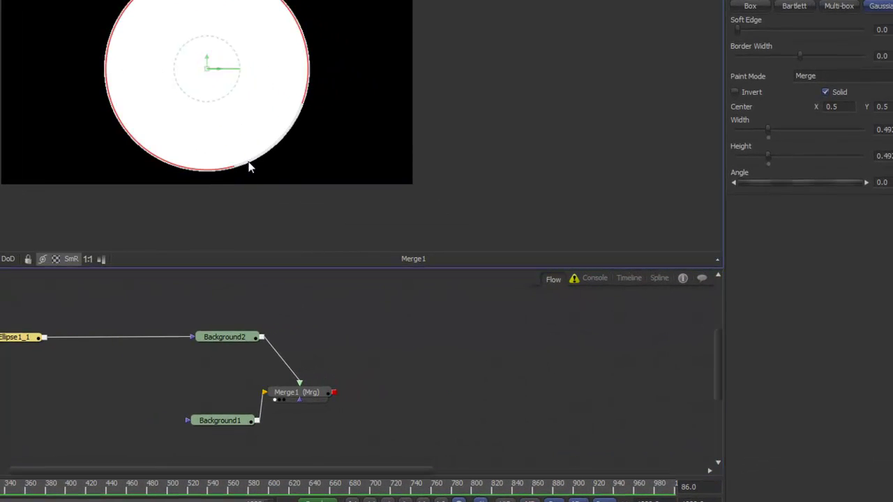
pyautogui.moveTo(249, 167); pyautogui.dragTo(243, 159)
# Step: Set Ellipse1_1's Paint Mode to Subtract so only a thin white ring remains
pyautogui.moveTo(25, 336); pyautogui.dragTo(21, 335)
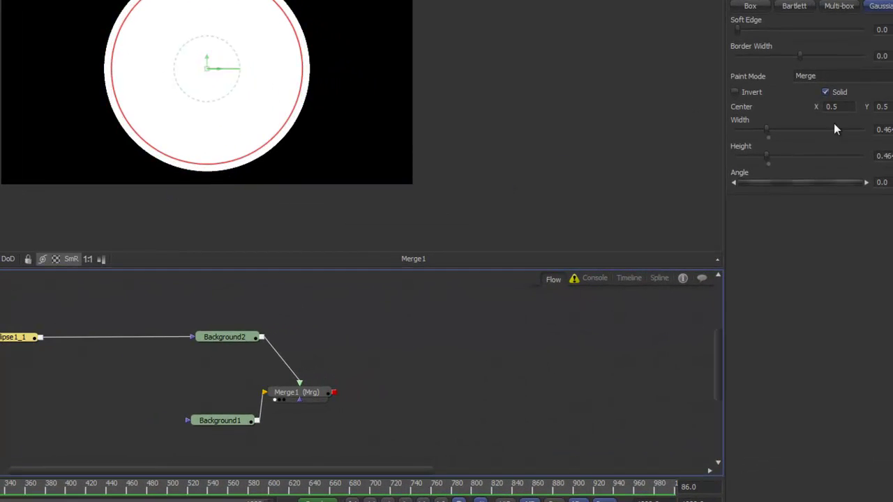
pyautogui.click(851, 77)
pyautogui.click(823, 105)
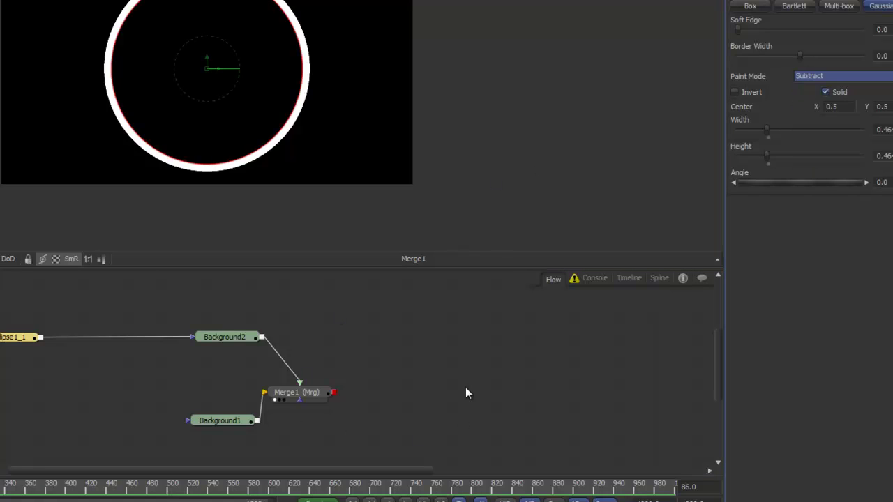
pyautogui.moveTo(371, 379); pyautogui.dragTo(409, 383)
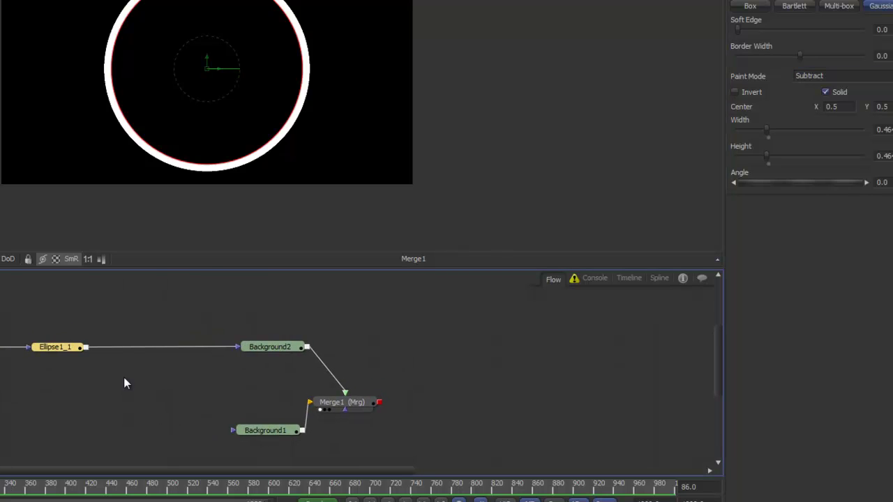
pyautogui.moveTo(92, 347); pyautogui.dragTo(86, 348)
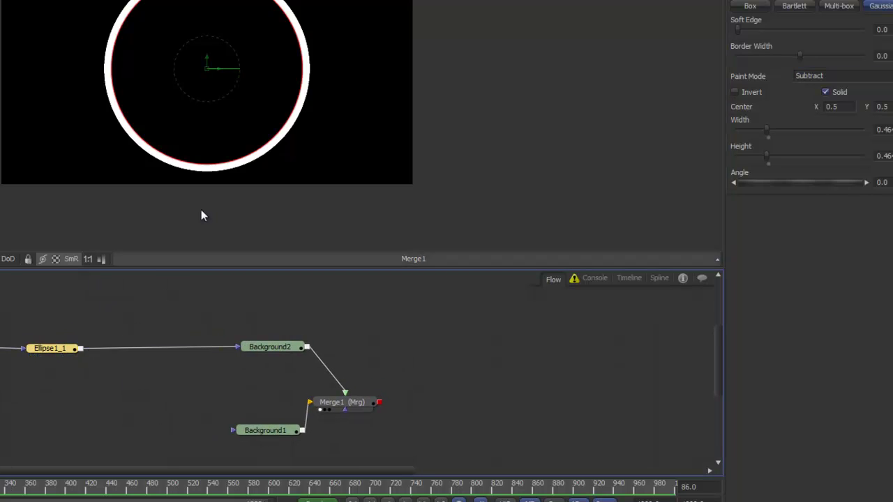
pyautogui.click(116, 327)
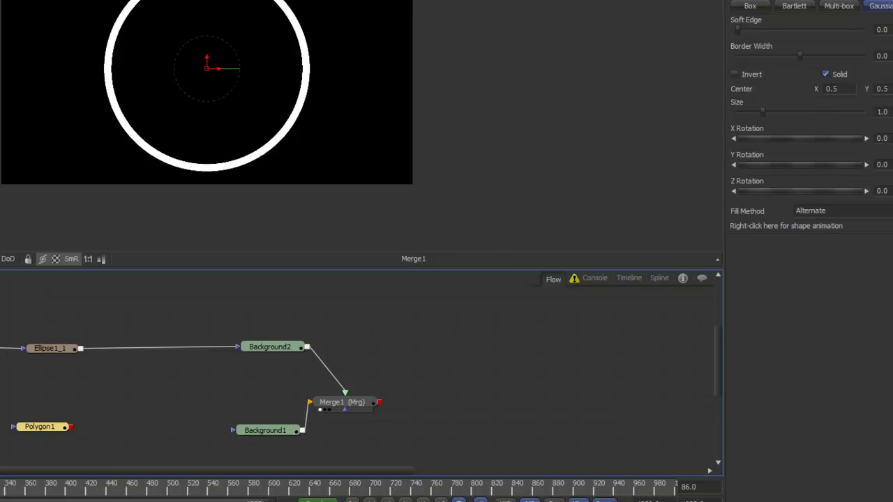
# Step: Draw a closed Polygon1 shape covering the left half of the frame
pyautogui.moveTo(44, 432); pyautogui.dragTo(153, 370)
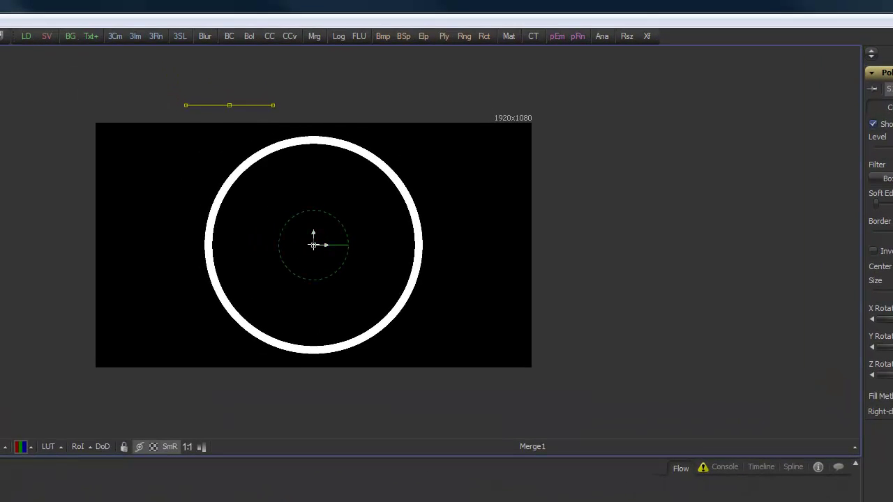
pyautogui.click(313, 245)
pyautogui.click(310, 413)
pyautogui.click(66, 409)
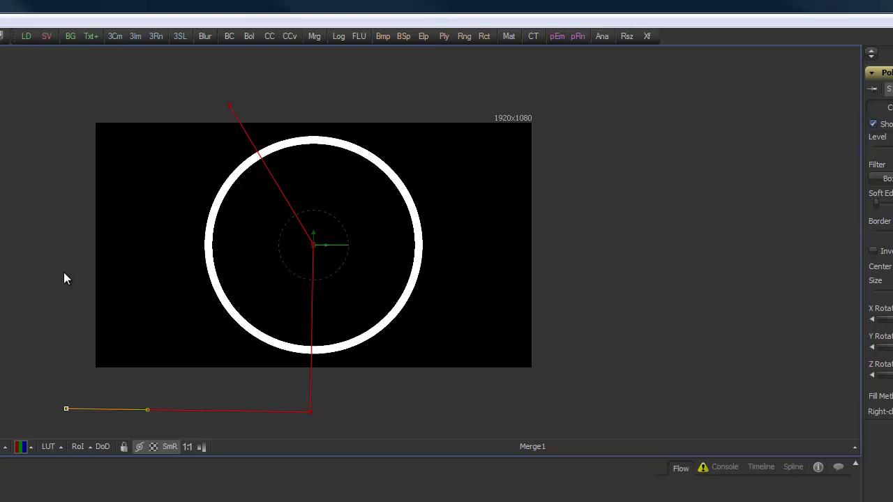
pyautogui.click(55, 96)
pyautogui.click(230, 106)
pyautogui.moveTo(230, 105)
pyautogui.mouseDown()
pyautogui.moveTo(184, 105)
pyautogui.moveTo(133, 169)
pyautogui.moveTo(237, 90)
pyautogui.moveTo(100, 148)
pyautogui.moveTo(265, 64)
pyautogui.moveTo(40, 183)
pyautogui.moveTo(241, 92)
pyautogui.moveTo(252, 103)
pyautogui.moveTo(242, 107)
pyautogui.mouseUp()
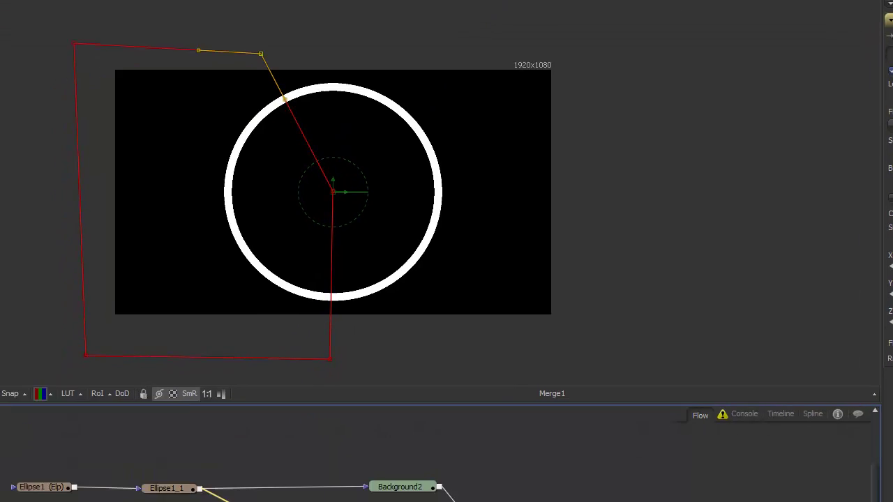
# Step: Wire Polygon1 in as Background2's mask, cutting the ring to a half-circle arc
pyautogui.moveTo(372, 334); pyautogui.dragTo(432, 305)
pyautogui.moveTo(349, 328); pyautogui.dragTo(356, 308)
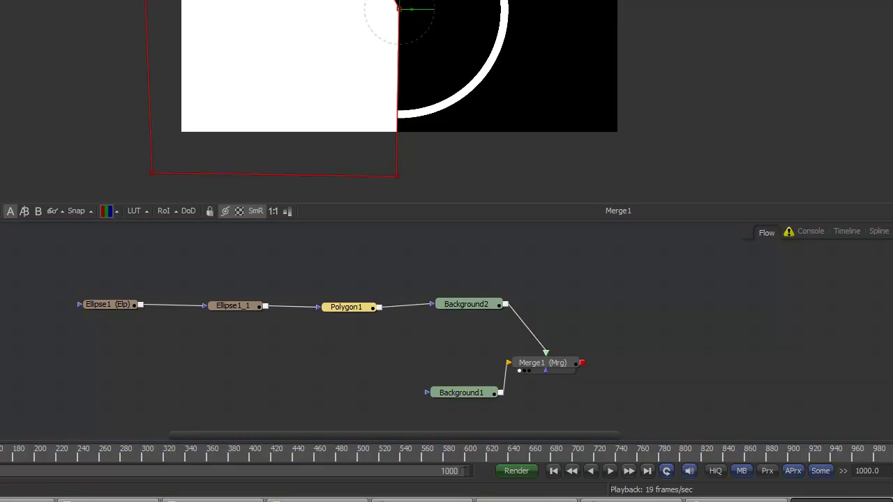
pyautogui.click(665, 329)
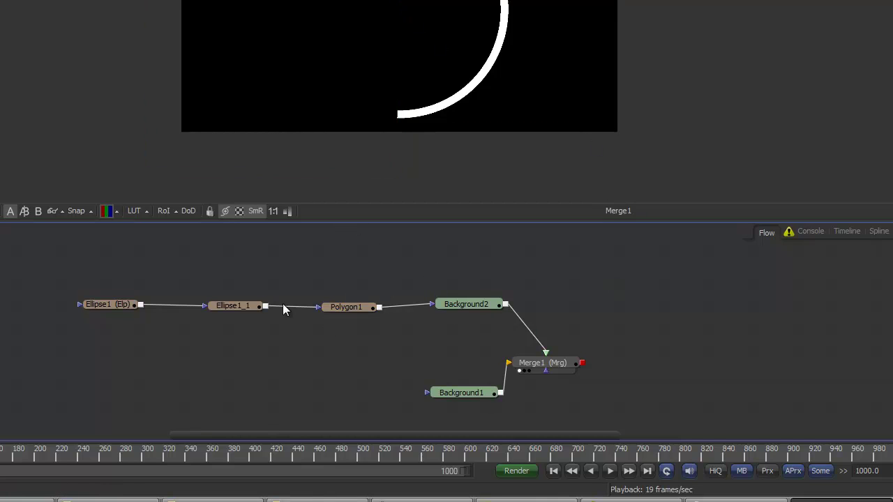
# Step: Shift the top-row arc nodes left and make Background2 the active node
pyautogui.moveTo(477, 305); pyautogui.dragTo(41, 293)
pyautogui.moveTo(440, 309); pyautogui.dragTo(385, 312)
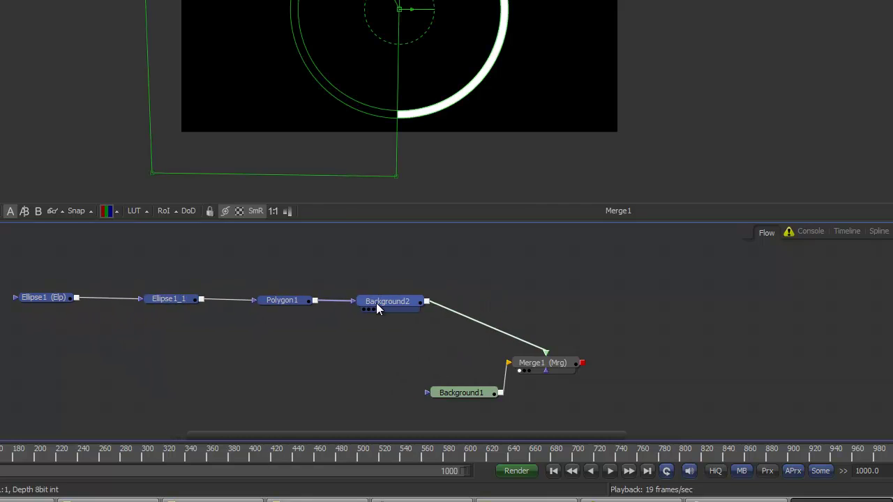
pyautogui.click(376, 302)
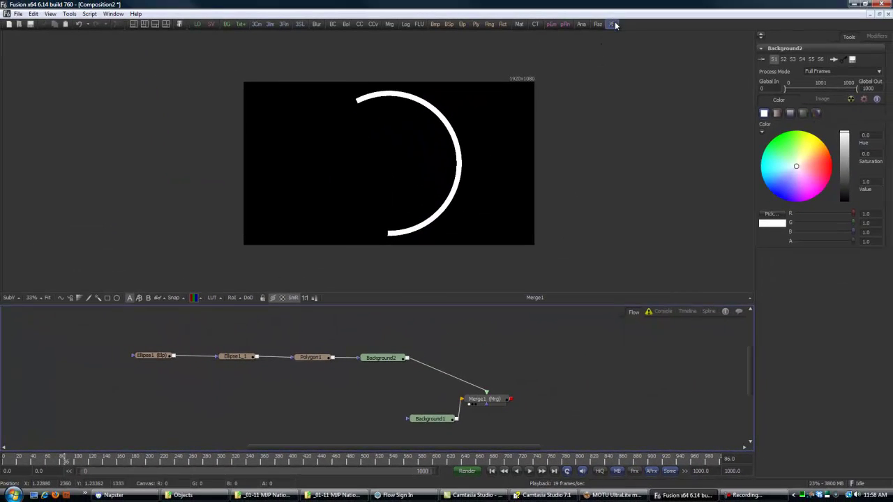
# Step: Insert a Transform1 node between Background2 and Merge1, keeping the arc's rotation at zero
pyautogui.moveTo(616, 26); pyautogui.dragTo(474, 362)
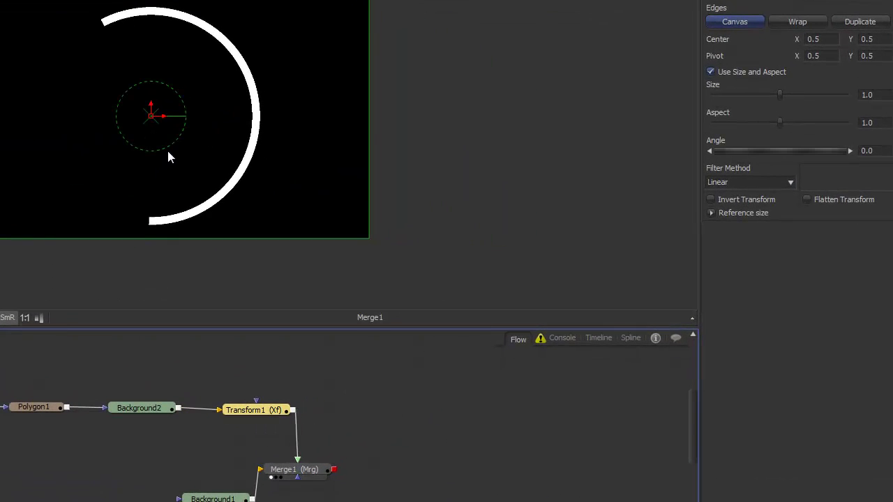
pyautogui.moveTo(168, 157); pyautogui.dragTo(205, 105)
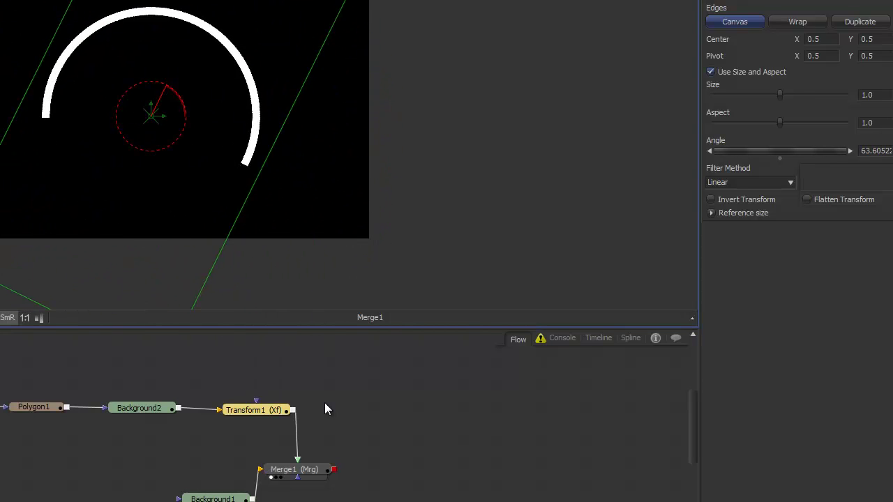
pyautogui.hotkey('ctrl', 'z')
pyautogui.click(251, 415)
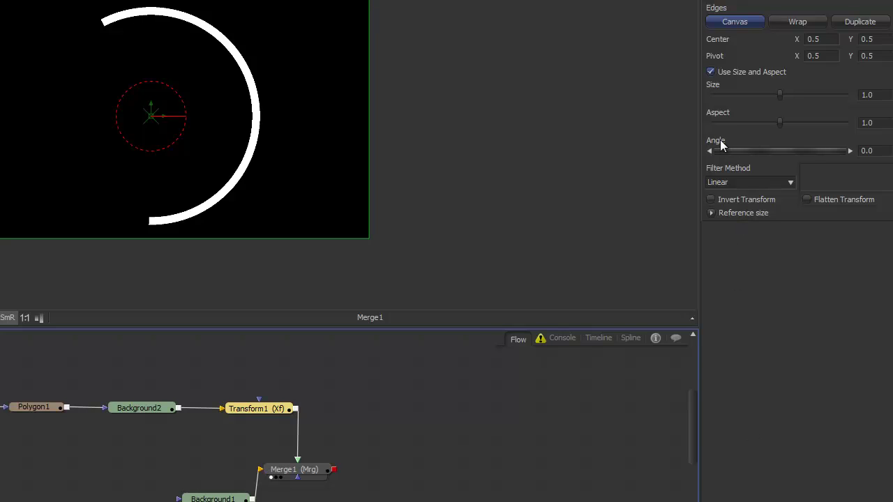
# Step: Reset Transform1's Angle to 0 and drive it with a Shake modifier
pyautogui.moveTo(766, 151)
pyautogui.mouseDown()
pyautogui.moveTo(782, 156)
pyautogui.moveTo(743, 159)
pyautogui.moveTo(753, 158)
pyautogui.mouseUp()
pyautogui.doubleClick(753, 157)
pyautogui.rightClick(786, 152)
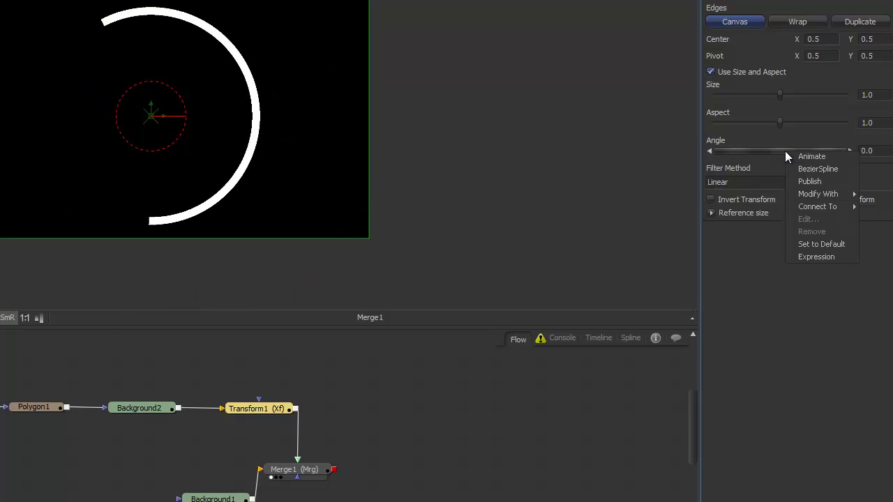
pyautogui.moveTo(836, 197)
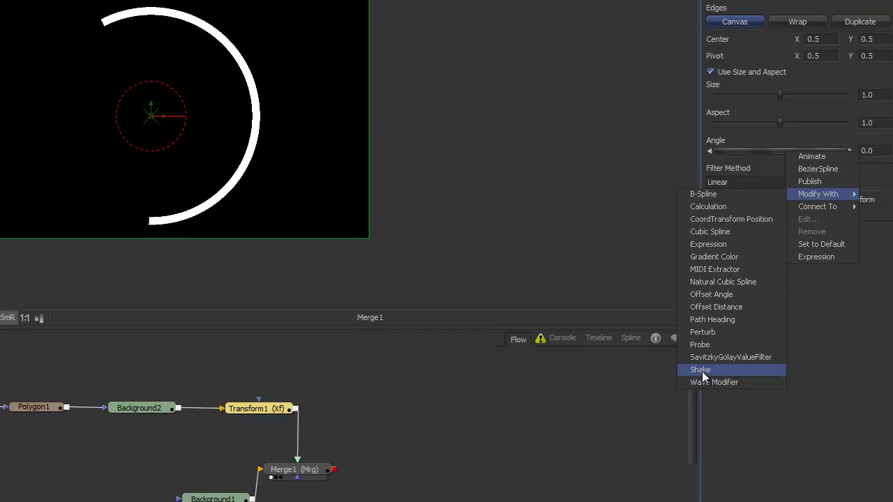
pyautogui.click(702, 371)
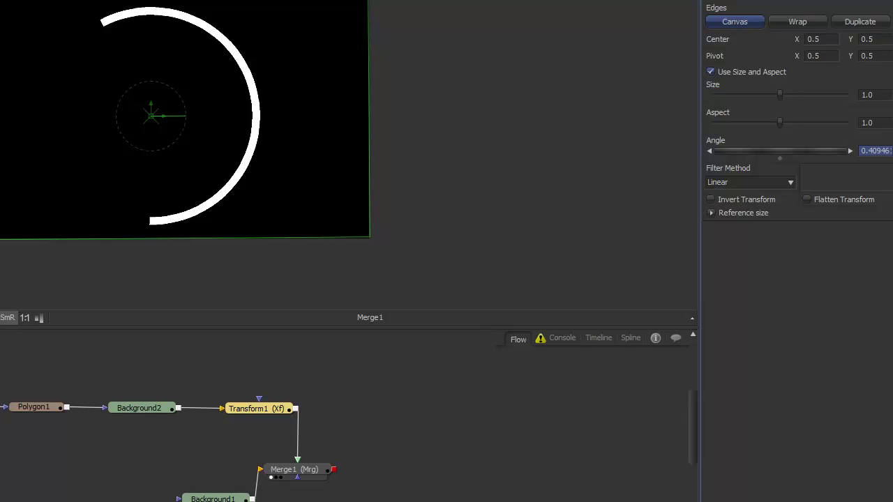
# Step: Set the Shake on Transform1: Angle Maximum to 250 and adjust its Smoothness
pyautogui.click(877, 38)
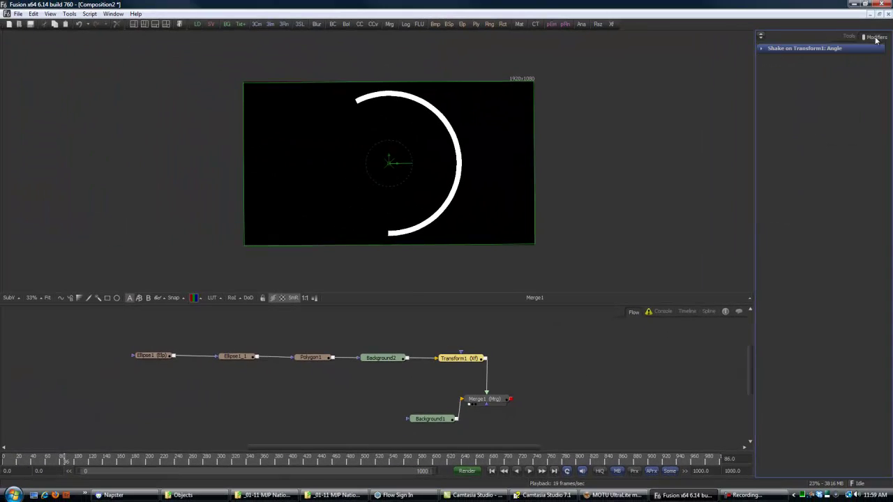
pyautogui.click(762, 49)
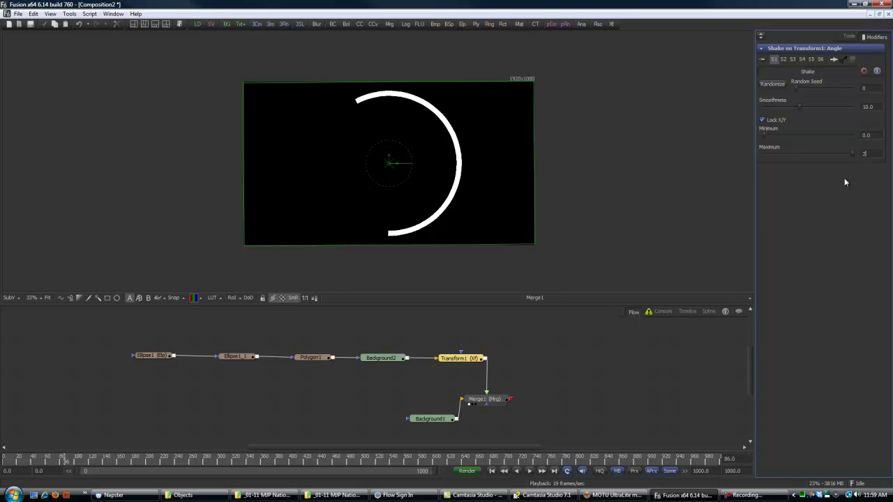
pyautogui.press('Return')
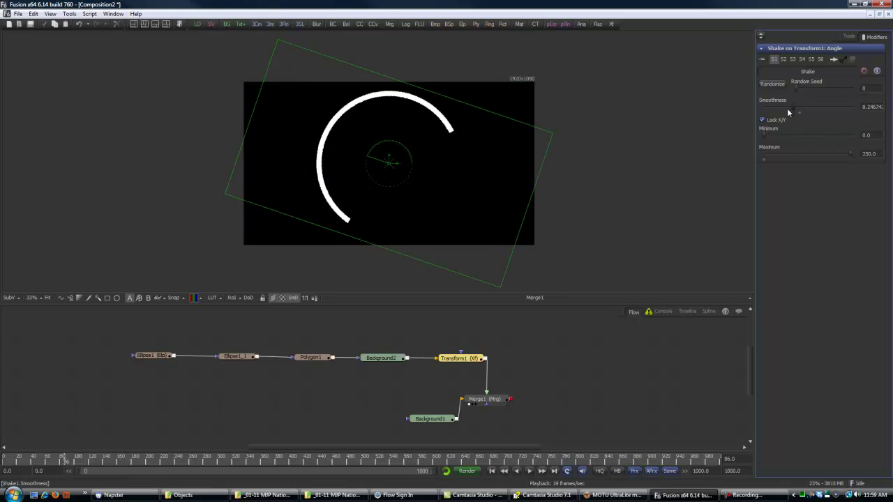
pyautogui.moveTo(797, 108); pyautogui.dragTo(825, 108)
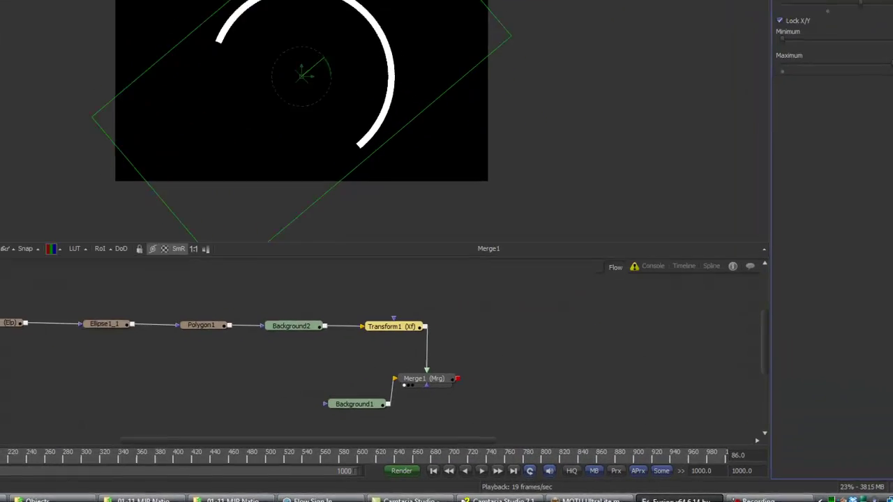
# Step: Play the comp to preview the shaking arc and set Smoothness to about 11.78
pyautogui.click(481, 471)
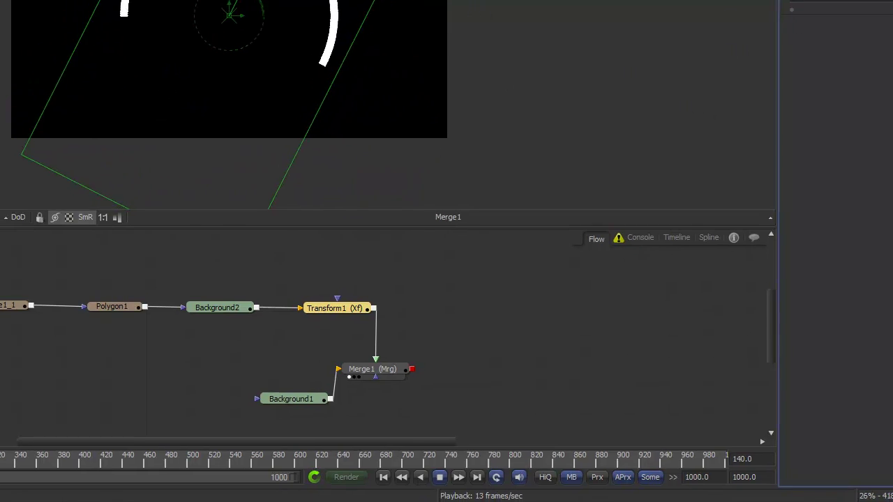
pyautogui.moveTo(807, 25); pyautogui.dragTo(829, 49)
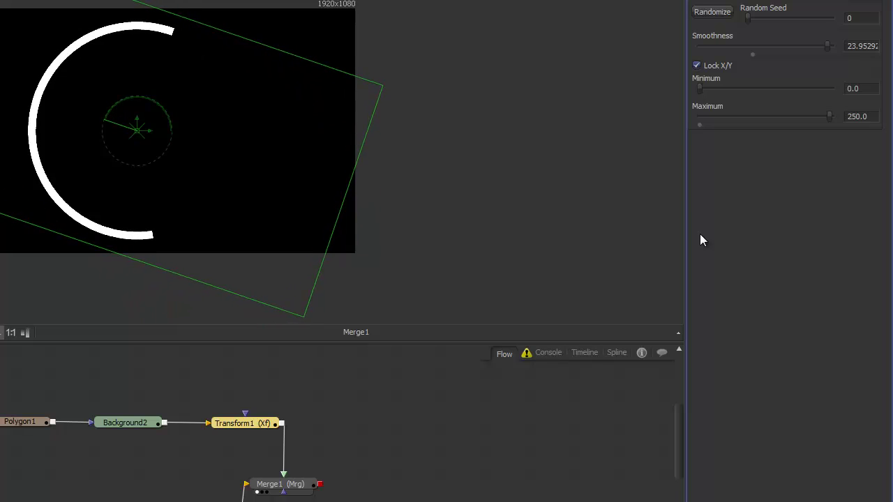
pyautogui.moveTo(831, 45); pyautogui.dragTo(766, 48)
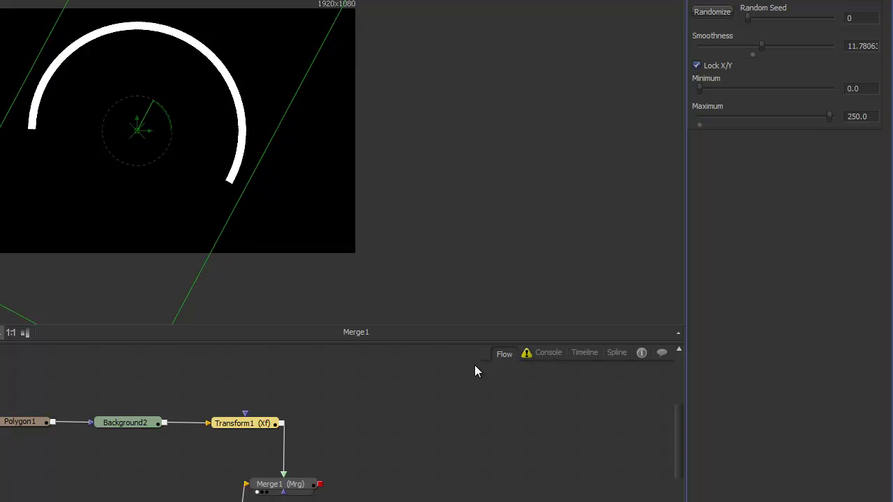
pyautogui.moveTo(770, 331); pyautogui.dragTo(793, 365)
pyautogui.click(666, 340)
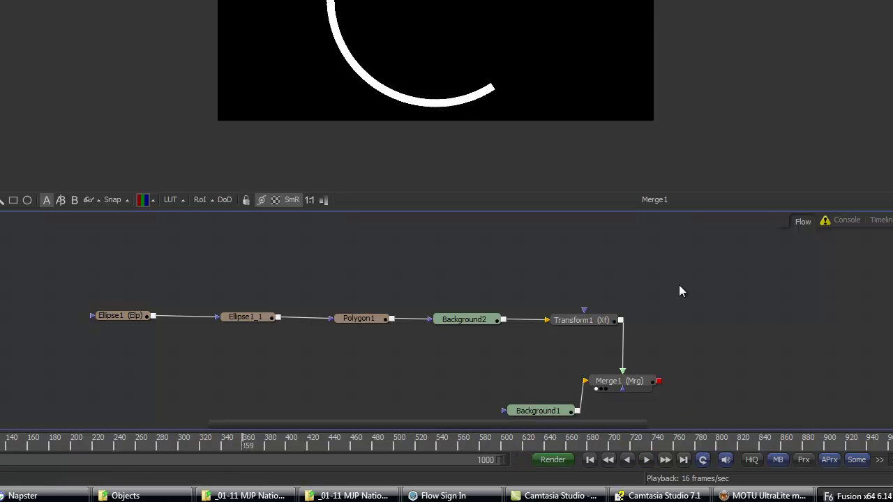
# Step: Copy the five arc nodes (Ellipse1 to Transform1) and merge the pasted copy with the original via Merge2
pyautogui.moveTo(680, 284); pyautogui.dragTo(46, 342)
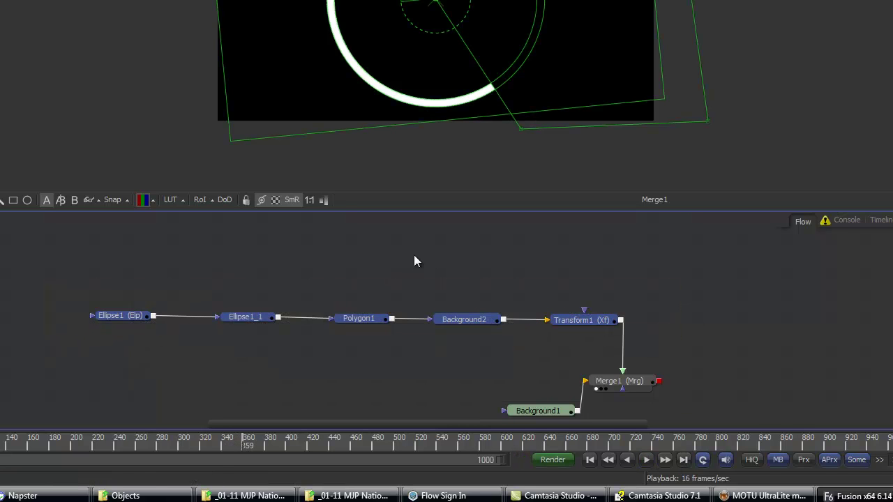
pyautogui.click(701, 283)
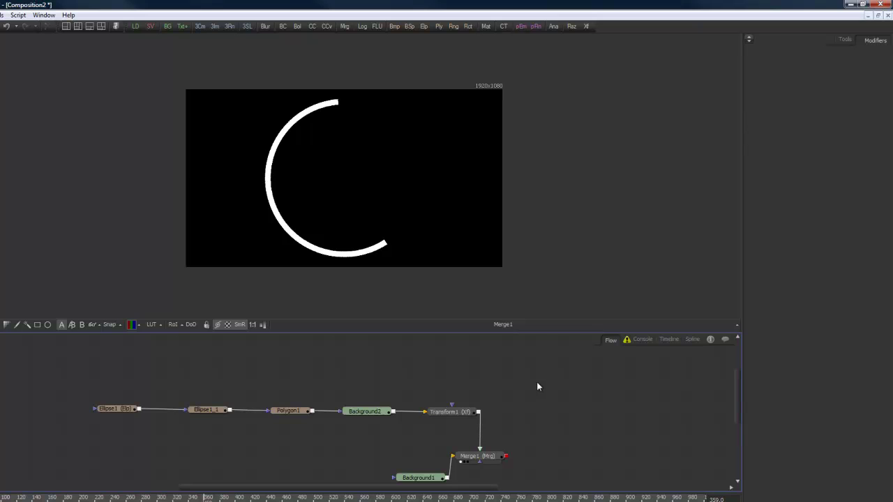
pyautogui.hotkey('ctrl', 'v')
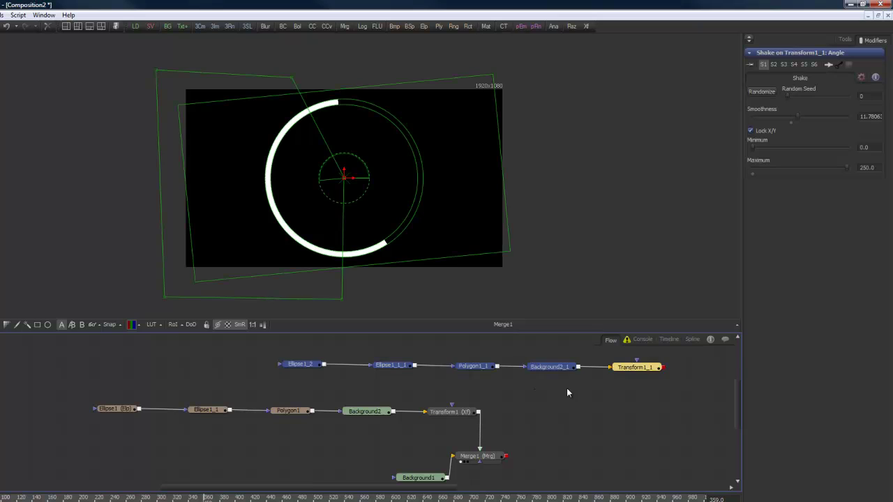
pyautogui.click(450, 372)
pyautogui.click(511, 385)
pyautogui.moveTo(480, 368); pyautogui.dragTo(481, 414)
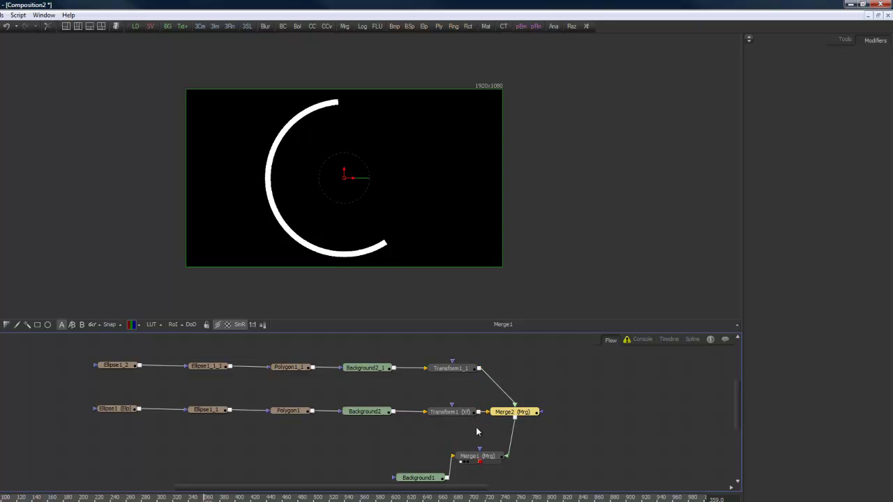
# Step: Rearrange both arc chains neatly in the node flow
pyautogui.moveTo(556, 431); pyautogui.dragTo(96, 357)
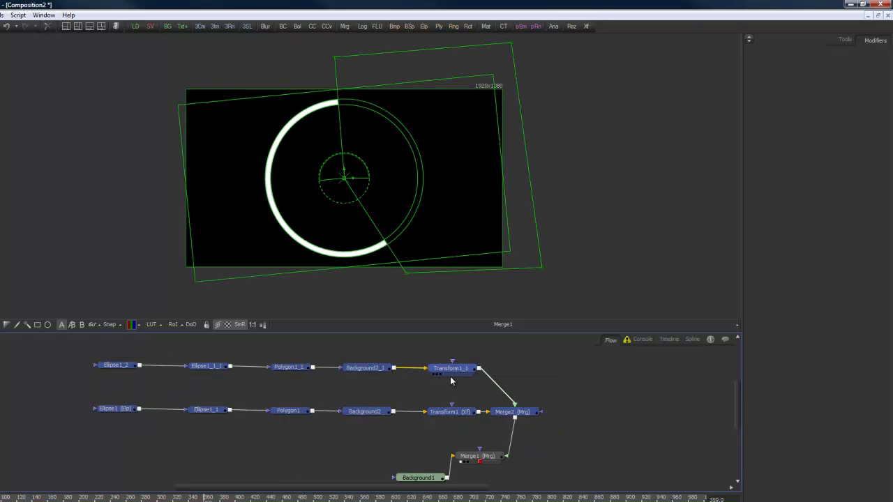
pyautogui.moveTo(460, 372); pyautogui.dragTo(426, 369)
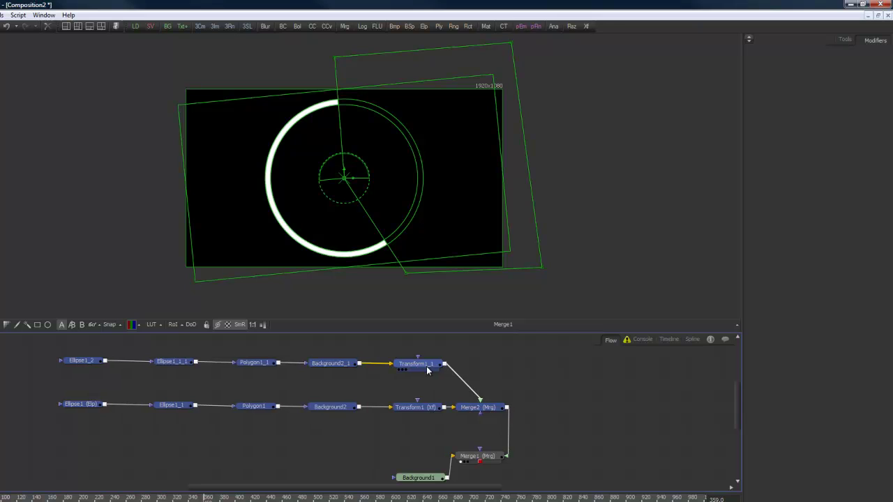
pyautogui.click(563, 418)
pyautogui.scroll(1, 562, 420)
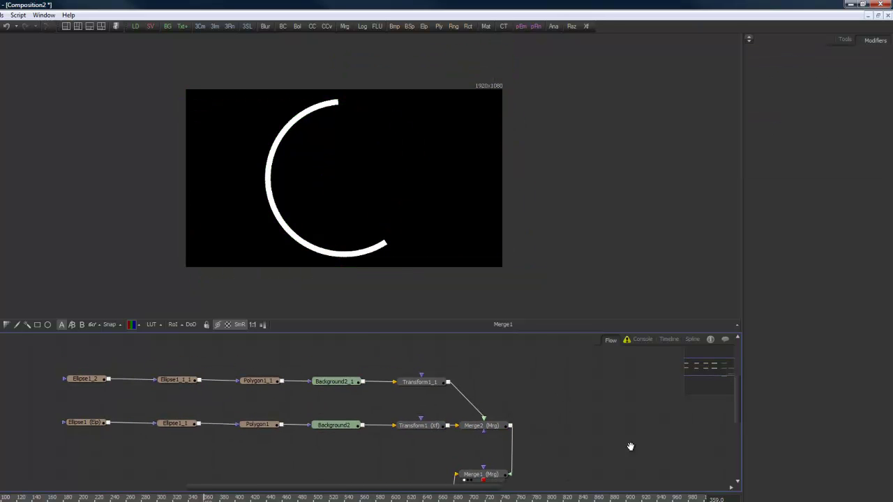
pyautogui.moveTo(630, 447); pyautogui.dragTo(550, 416)
pyautogui.scroll(-3, 488, 413)
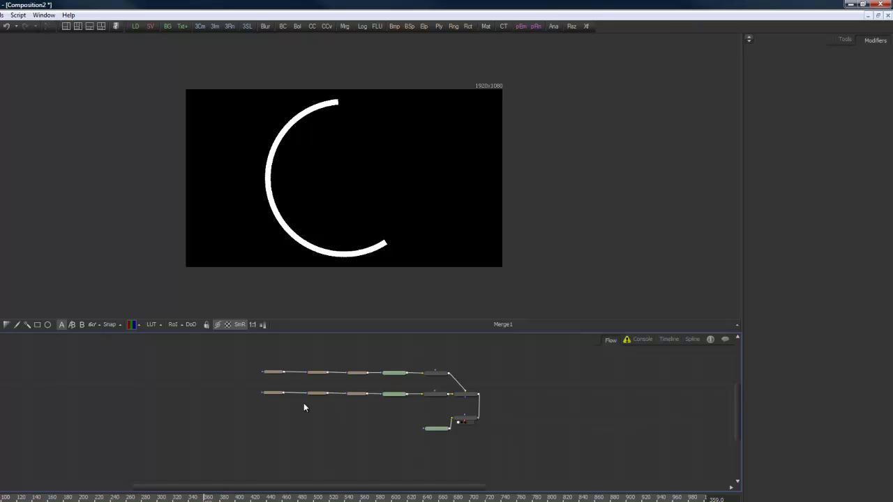
pyautogui.scroll(6, 551, 402)
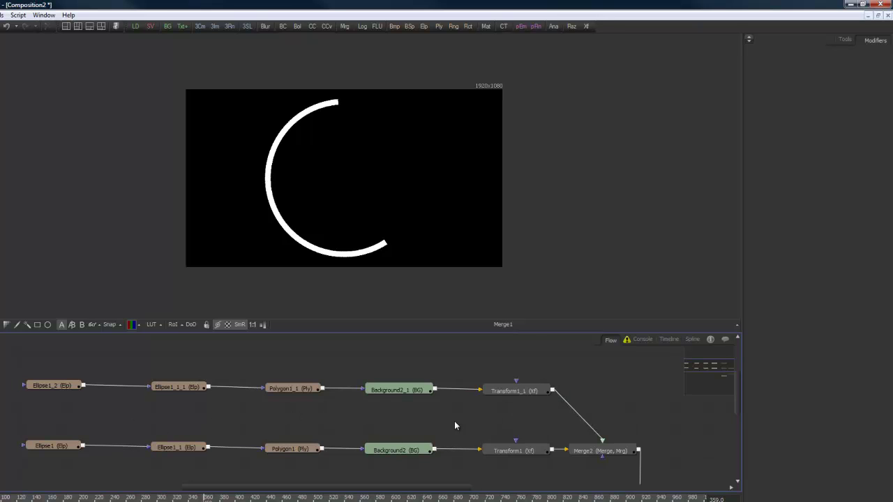
# Step: Reshape the second arc's Polygon1_1 corners and shrink its copied ellipses to thin the arc
pyautogui.click(307, 390)
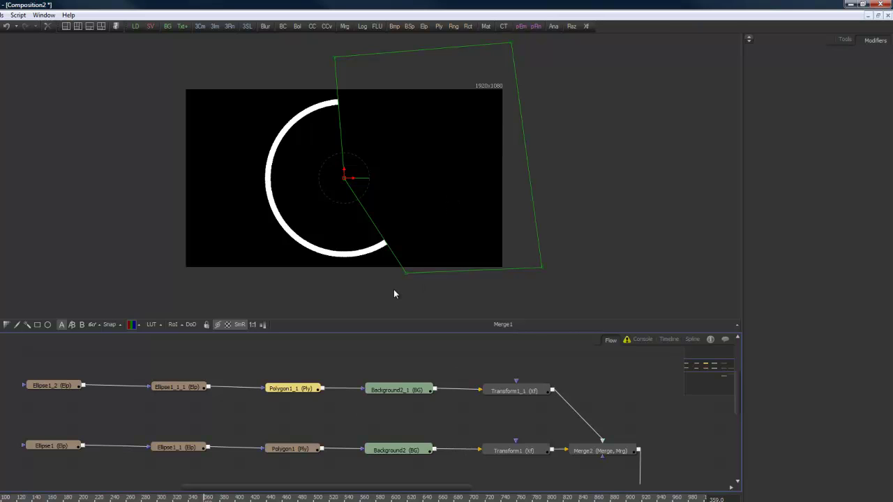
pyautogui.moveTo(407, 273); pyautogui.dragTo(349, 293)
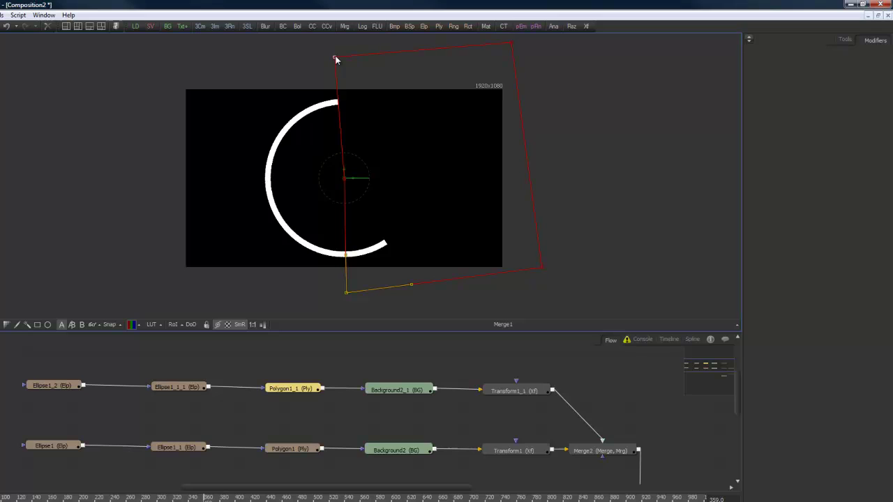
pyautogui.moveTo(336, 57); pyautogui.dragTo(289, 65)
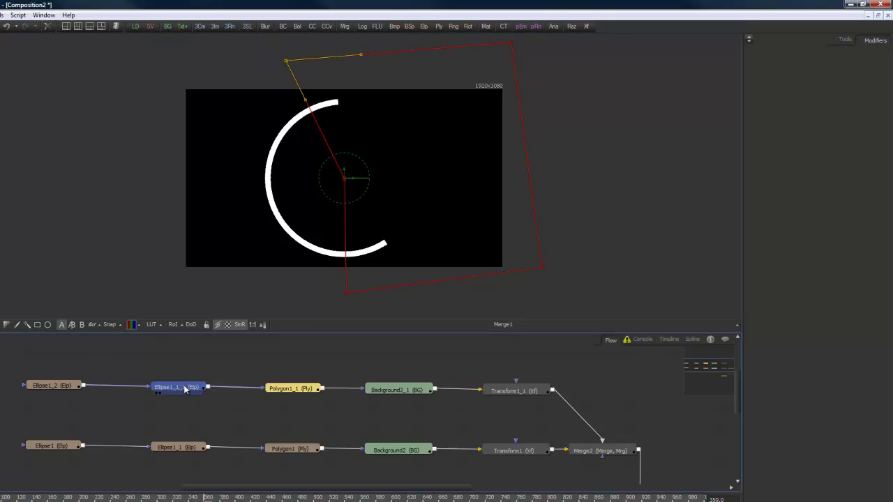
pyautogui.click(180, 388)
pyautogui.moveTo(389, 244); pyautogui.dragTo(383, 240)
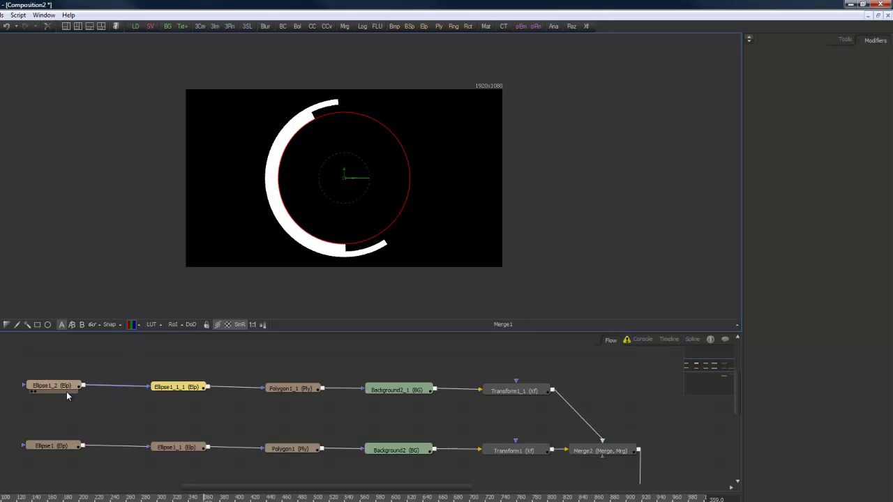
pyautogui.click(65, 387)
pyautogui.moveTo(393, 247); pyautogui.dragTo(385, 242)
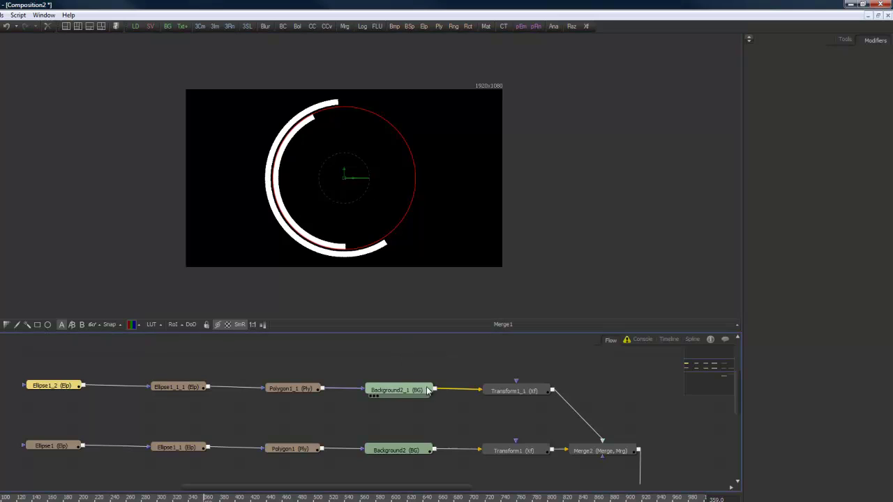
# Step: Give Transform1_1's Shake a new random seed (4297) and a Maximum of 360
pyautogui.click(515, 391)
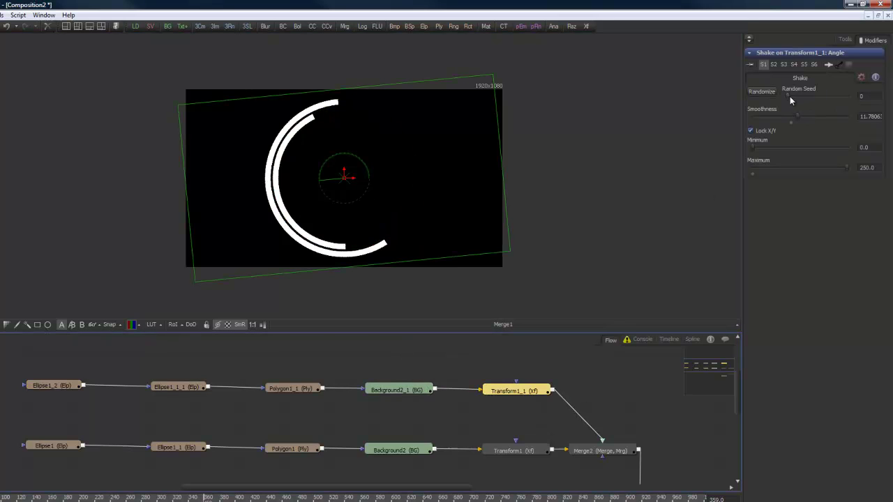
pyautogui.moveTo(790, 96); pyautogui.dragTo(799, 155)
pyautogui.click(881, 168)
pyautogui.write('360')
pyautogui.press('Return')
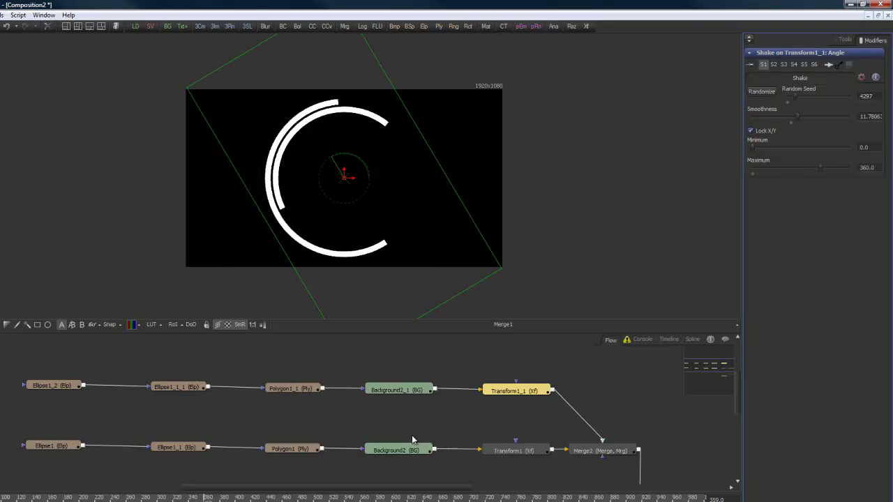
# Step: Copy the top arc node row and paste it as a new row further left
pyautogui.moveTo(574, 368); pyautogui.dragTo(33, 412)
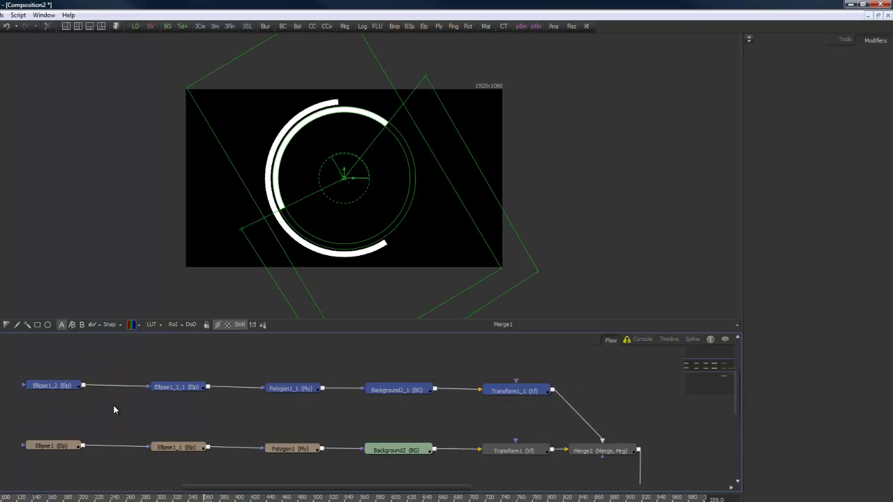
pyautogui.click(537, 370)
pyautogui.hotkey('ctrl', 'v')
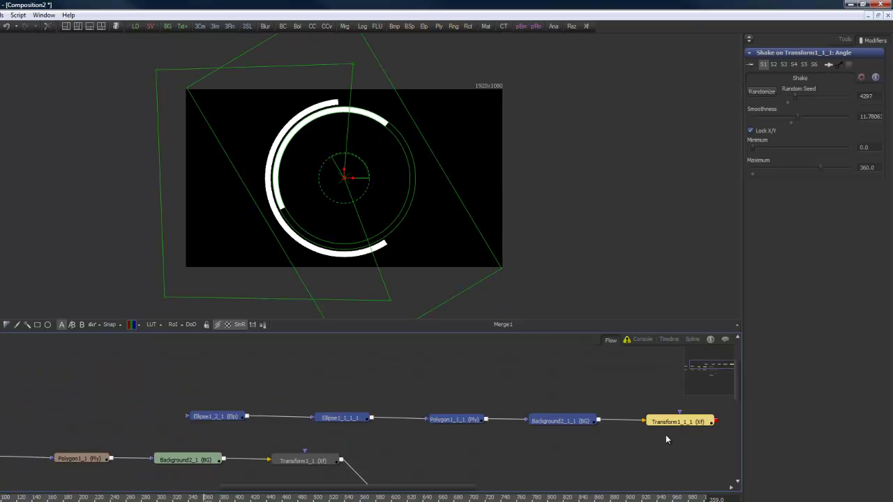
pyautogui.moveTo(676, 428); pyautogui.dragTo(306, 399)
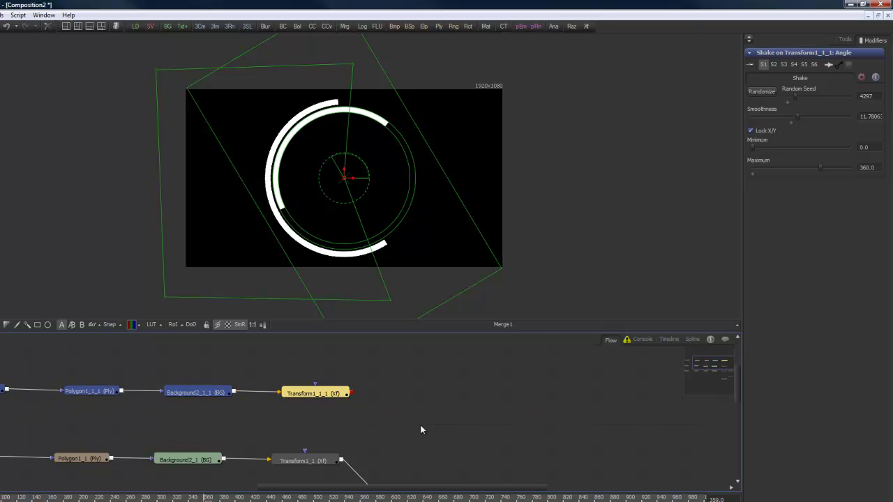
pyautogui.moveTo(420, 425); pyautogui.dragTo(602, 443)
# Step: Merge Transform1_1_1 with the second arc through a new Merge3, then tidy the top row
pyautogui.scroll(-2, 513, 423)
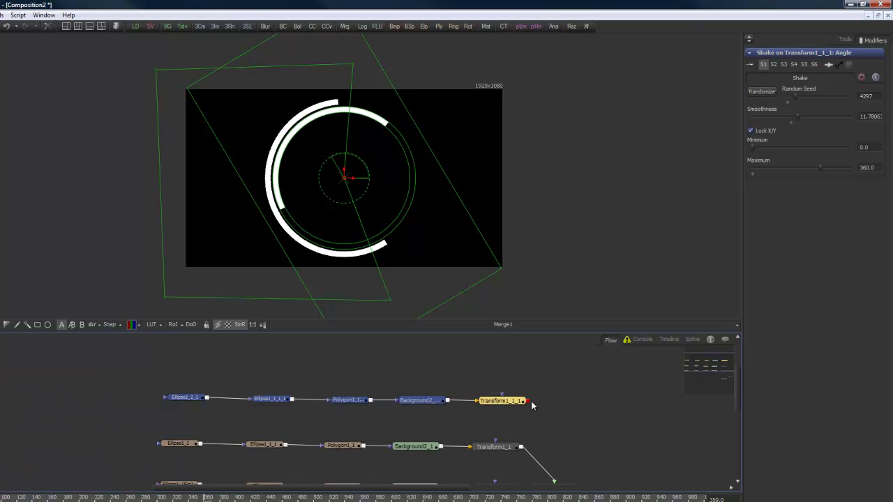
pyautogui.moveTo(529, 401); pyautogui.dragTo(580, 454)
pyautogui.moveTo(528, 401); pyautogui.dragTo(522, 448)
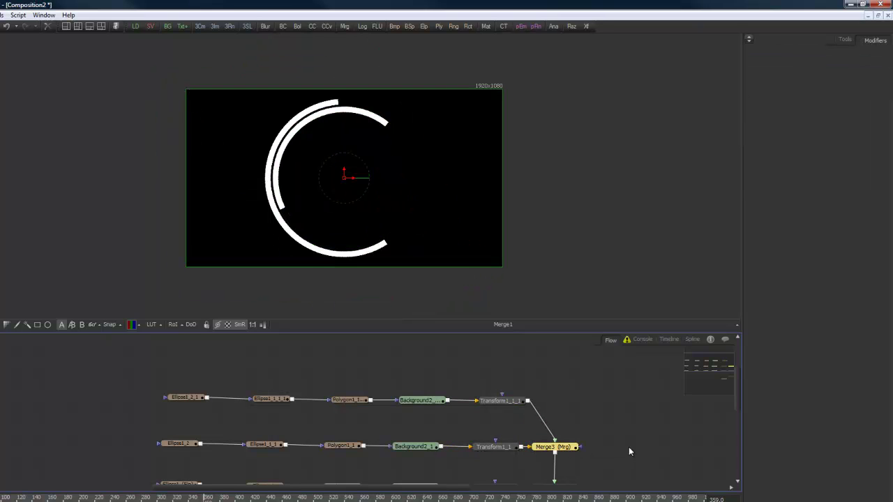
pyautogui.scroll(-2, 636, 449)
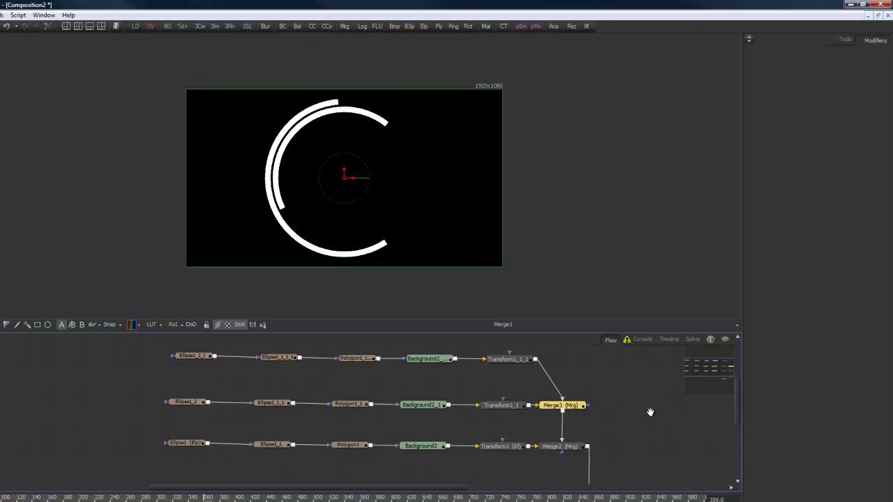
pyautogui.moveTo(534, 380); pyautogui.dragTo(171, 362)
pyautogui.moveTo(514, 380); pyautogui.dragTo(507, 381)
pyautogui.click(509, 389)
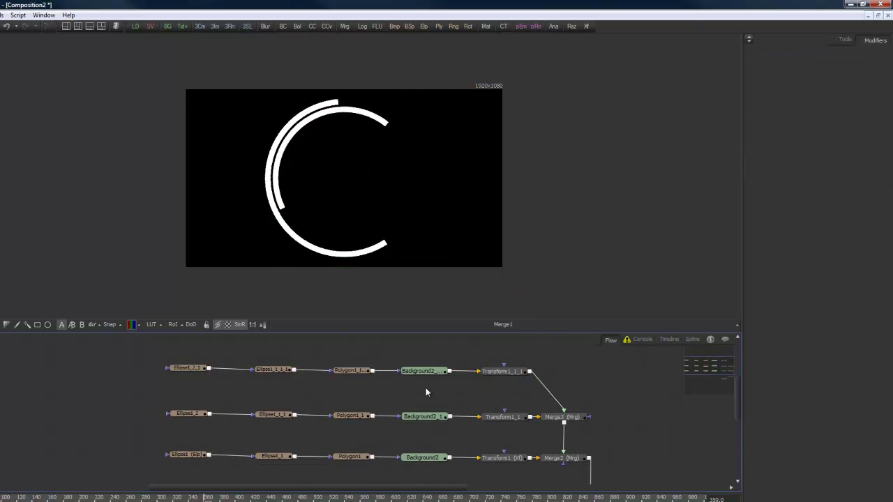
# Step: Move Polygon1_1_1's corner points so the third arc extends further around, then show its shape animation options
pyautogui.click(355, 371)
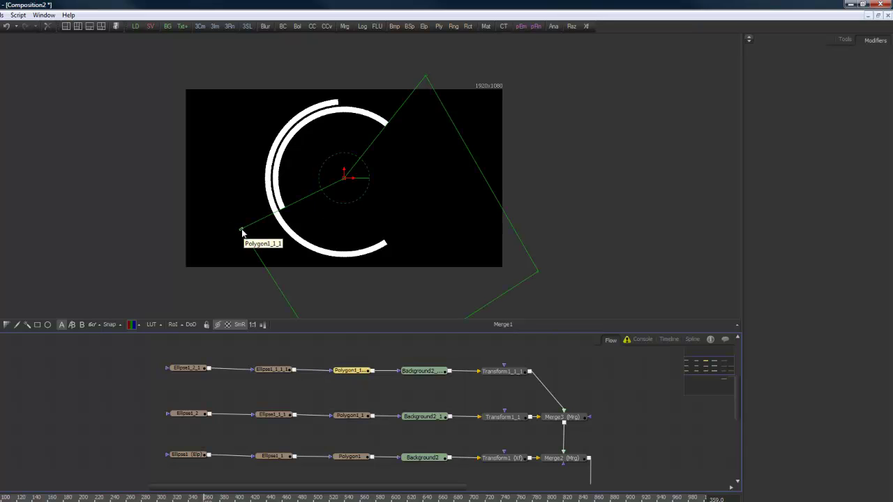
pyautogui.moveTo(241, 232); pyautogui.dragTo(269, 266)
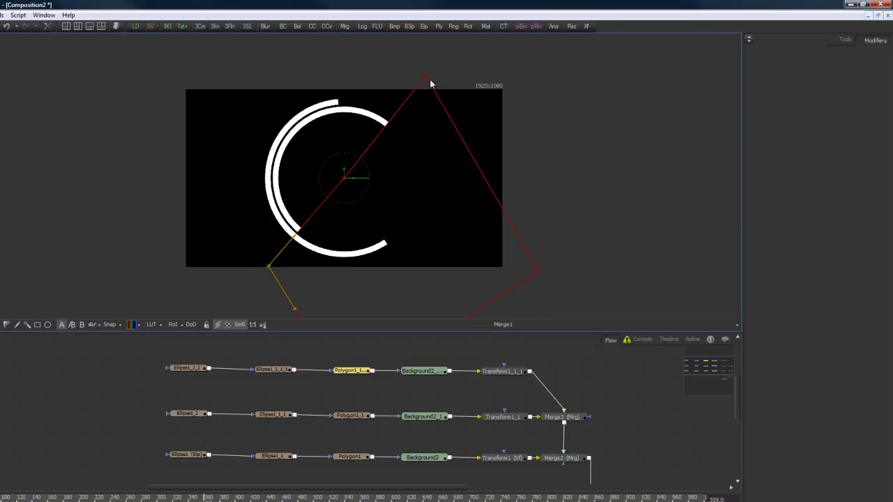
pyautogui.moveTo(426, 77); pyautogui.dragTo(463, 106)
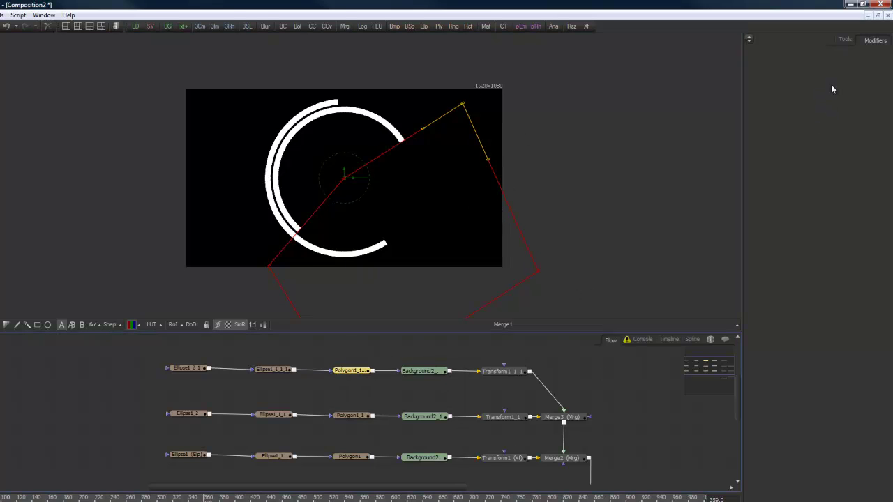
pyautogui.click(845, 40)
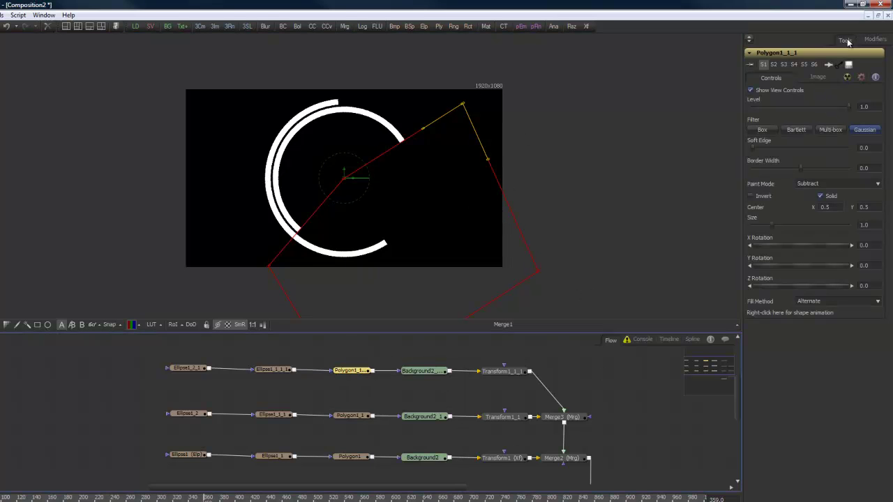
pyautogui.rightClick(782, 314)
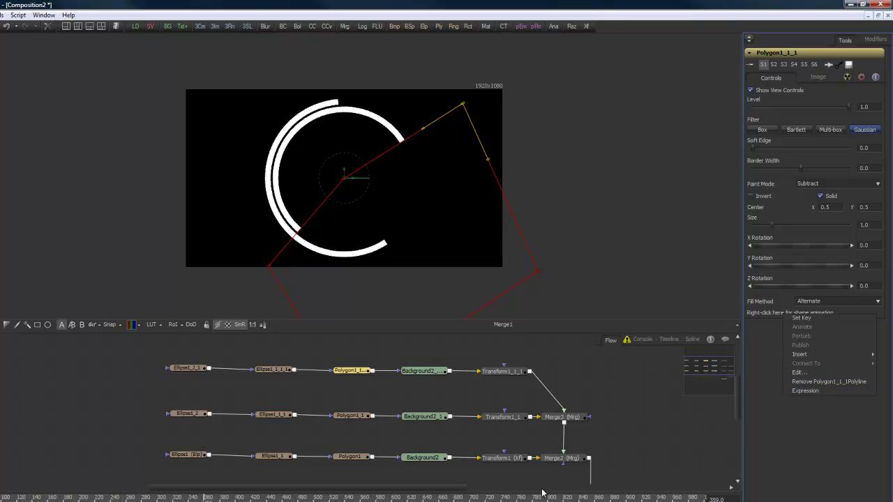
# Step: In the Spline editor, delete the frame-86 keyframes from the Polygon1_1 and Polygon1_1_1 Polyline curves
pyautogui.click(692, 340)
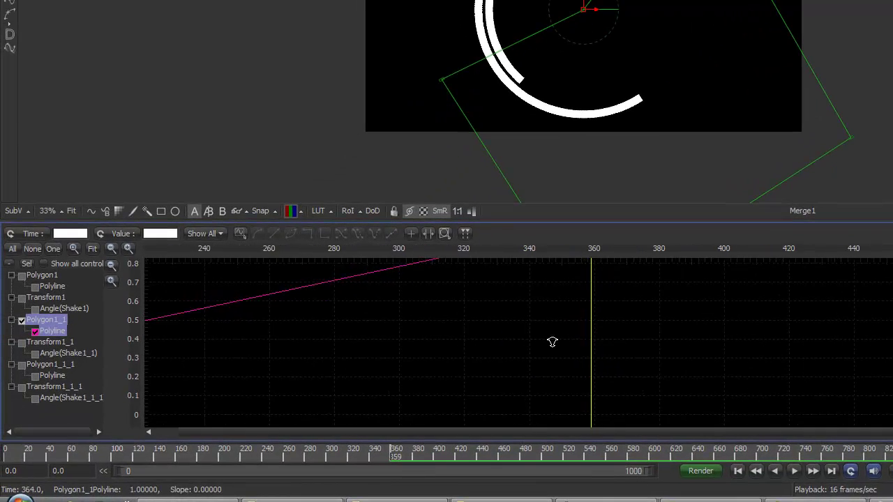
pyautogui.scroll(-5, 552, 342)
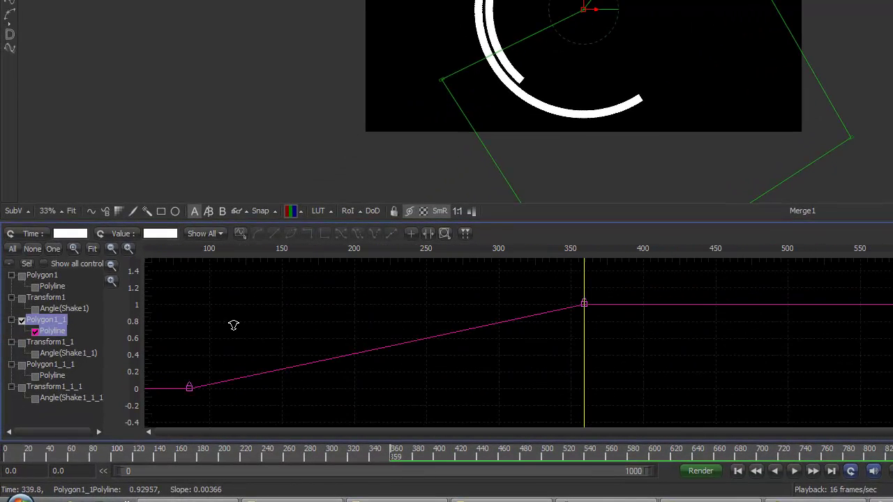
pyautogui.click(189, 387)
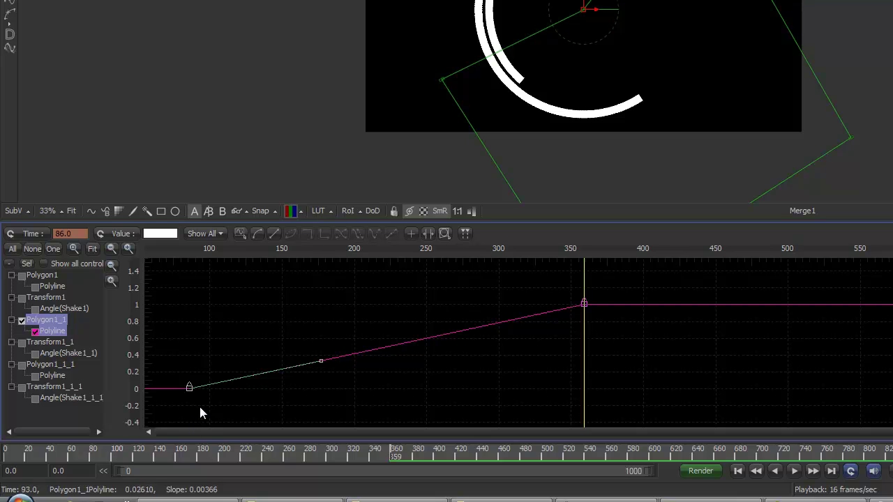
pyautogui.press('Delete')
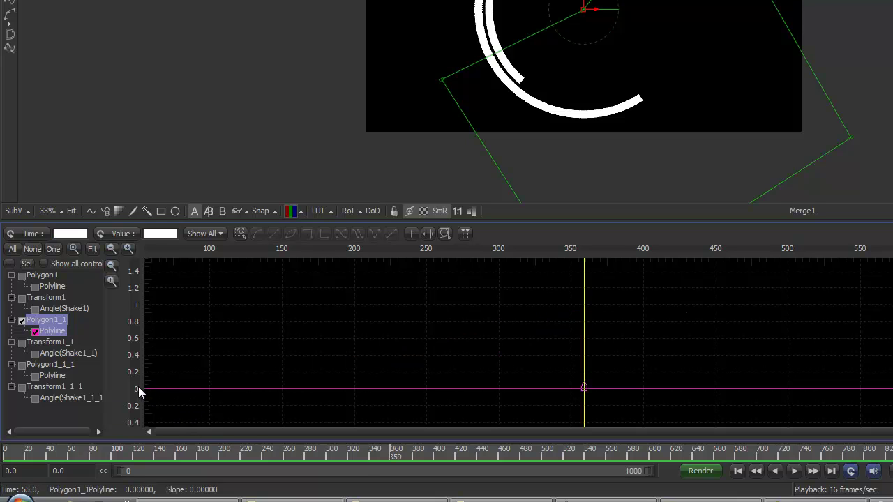
pyautogui.click(50, 364)
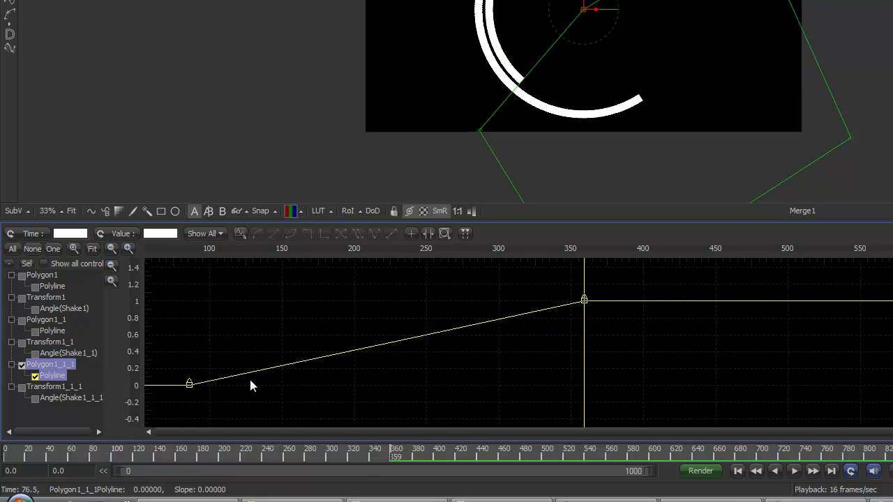
pyautogui.click(189, 384)
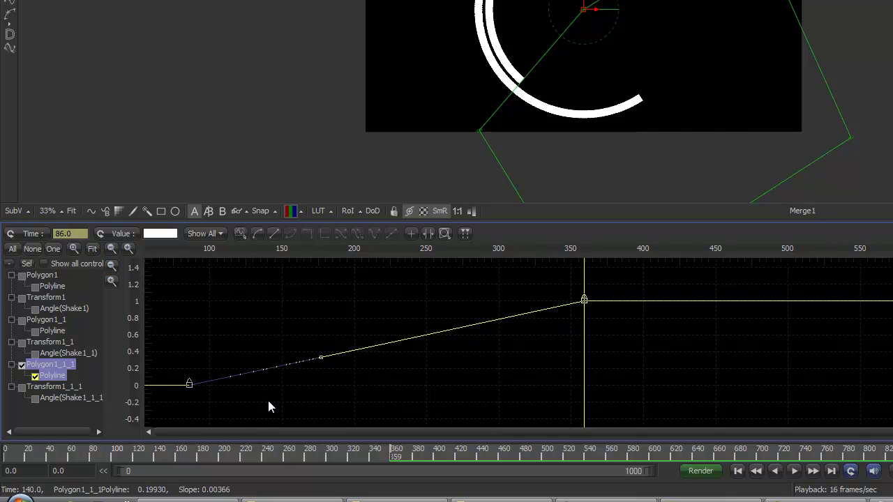
pyautogui.press('Delete')
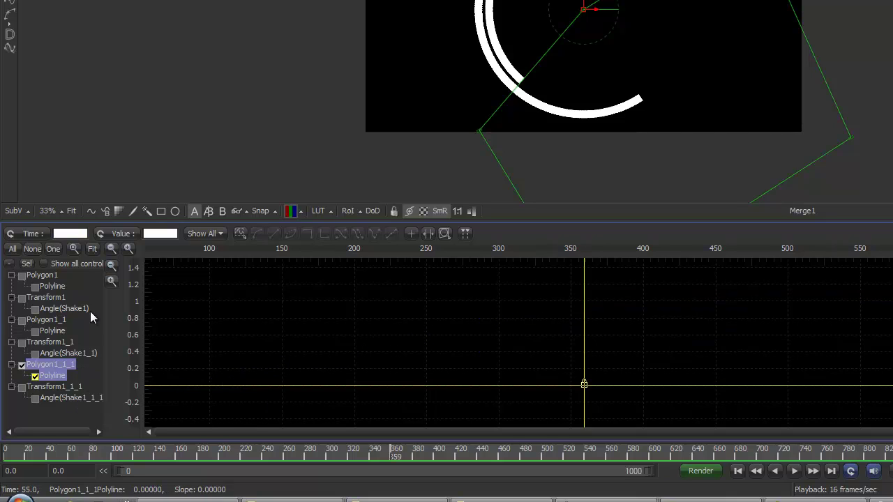
pyautogui.click(48, 275)
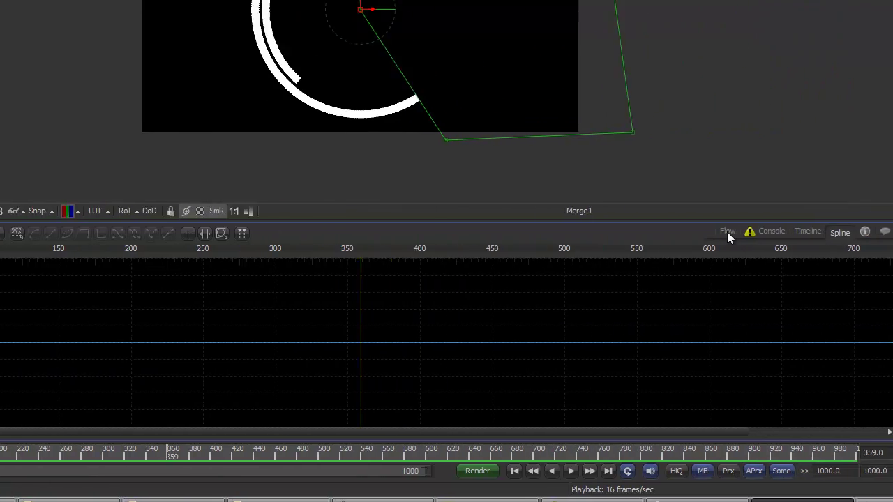
# Step: Shrink Ellipse1_1_1's inner ellipse and the newest arc's outer ellipse so the arc becomes a thin band
pyautogui.click(504, 232)
pyautogui.moveTo(521, 364); pyautogui.dragTo(488, 340)
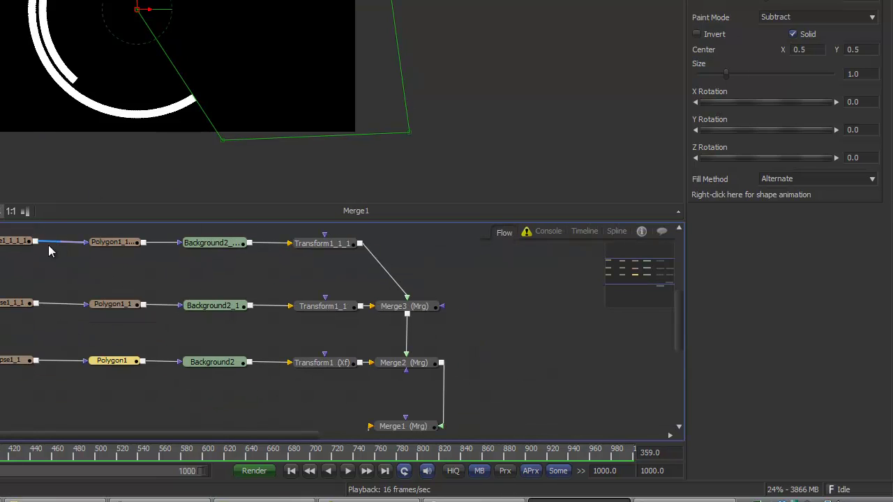
pyautogui.click(15, 244)
pyautogui.click(617, 232)
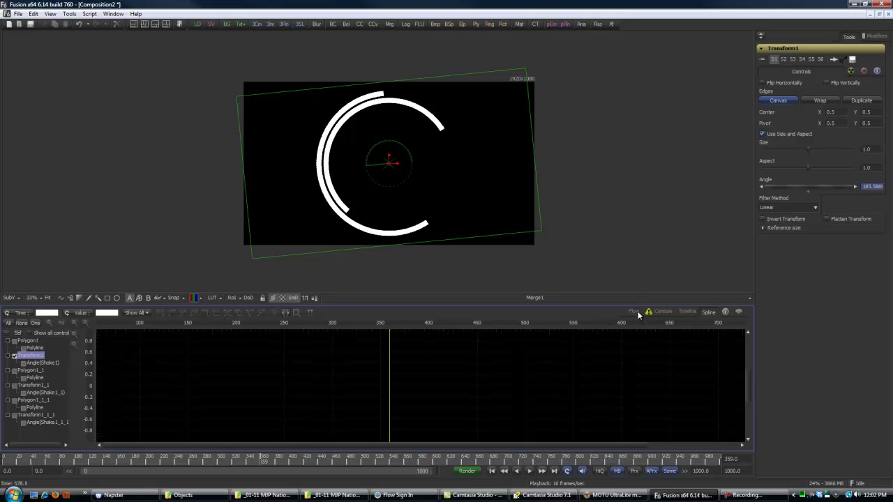
pyautogui.click(635, 312)
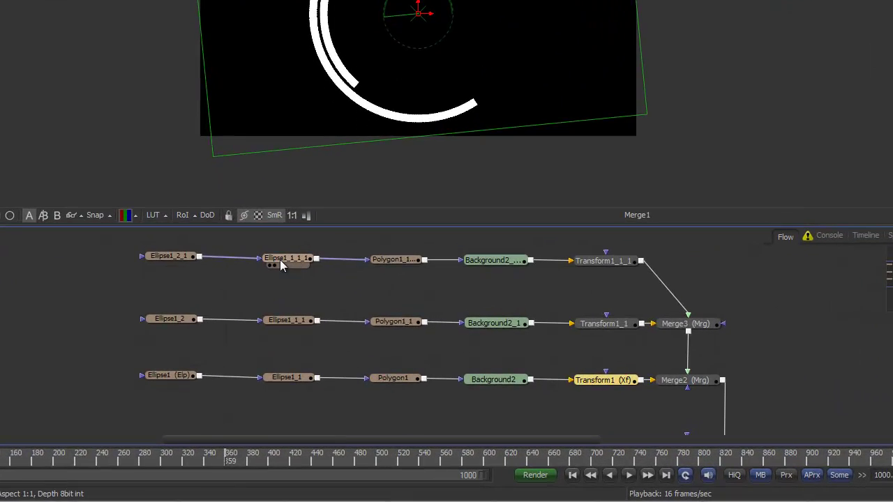
pyautogui.click(280, 260)
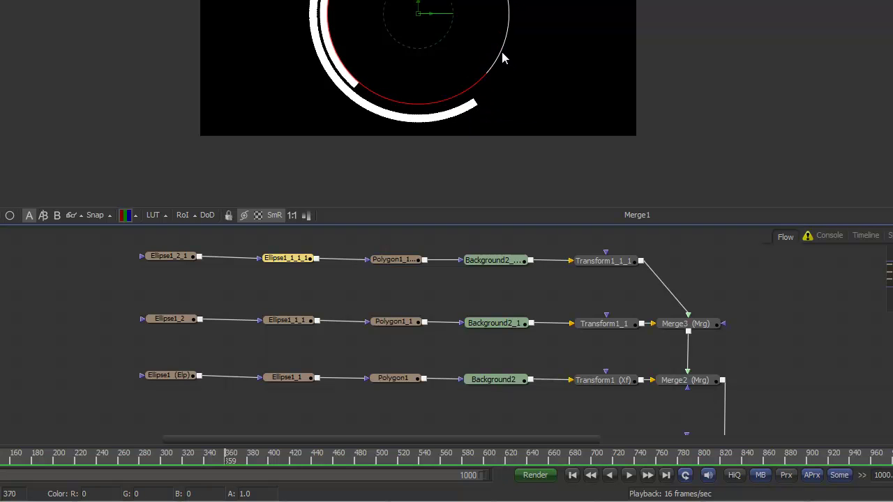
pyautogui.moveTo(500, 57); pyautogui.dragTo(489, 55)
pyautogui.click(169, 257)
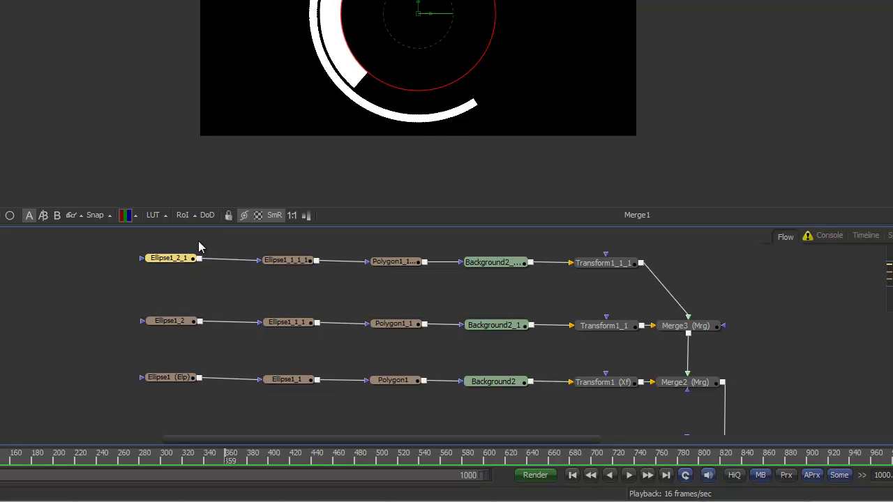
pyautogui.moveTo(498, 74); pyautogui.dragTo(480, 68)
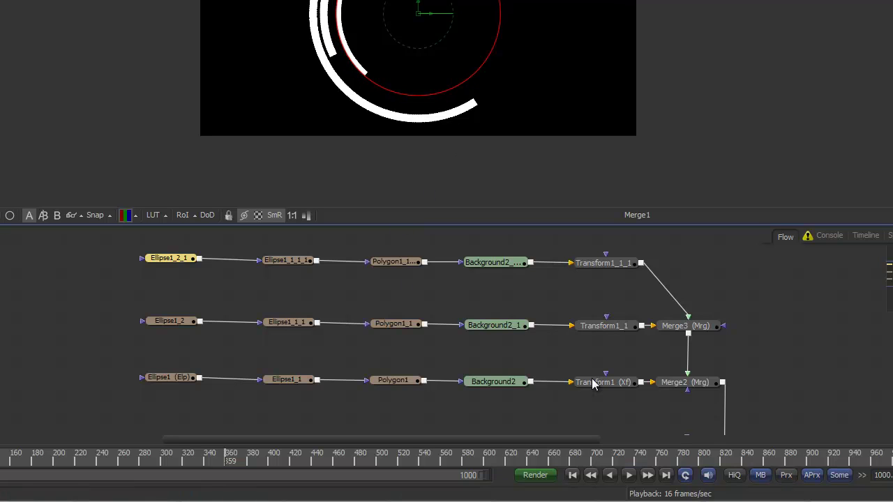
pyautogui.scroll(1, 764, 328)
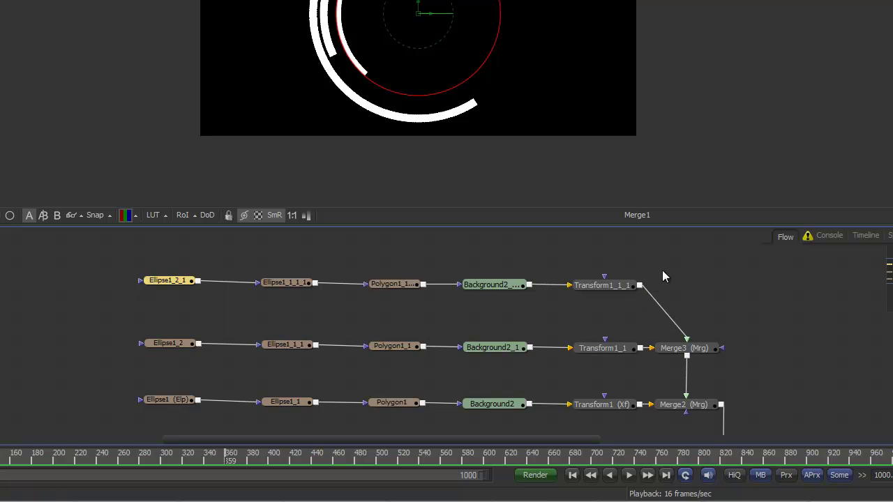
# Step: Copy and paste the top arc node chain, placing the duplicate above the other rows
pyautogui.moveTo(670, 255); pyautogui.dragTo(43, 297)
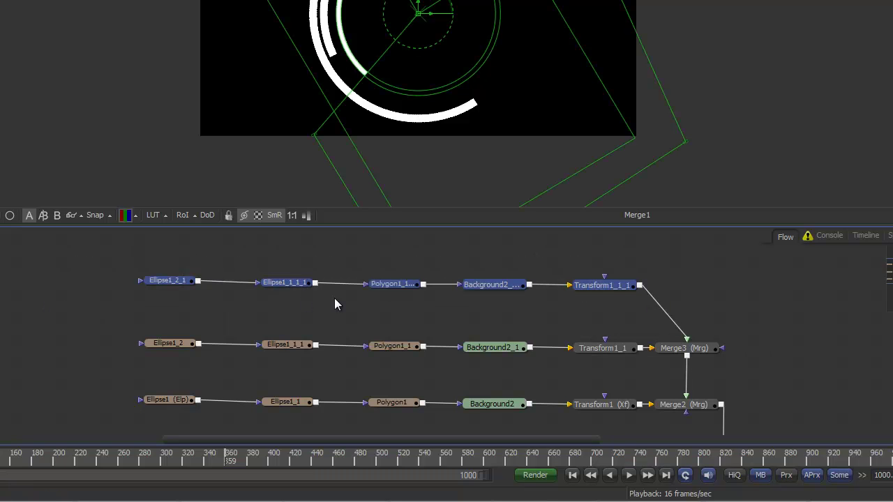
pyautogui.click(714, 297)
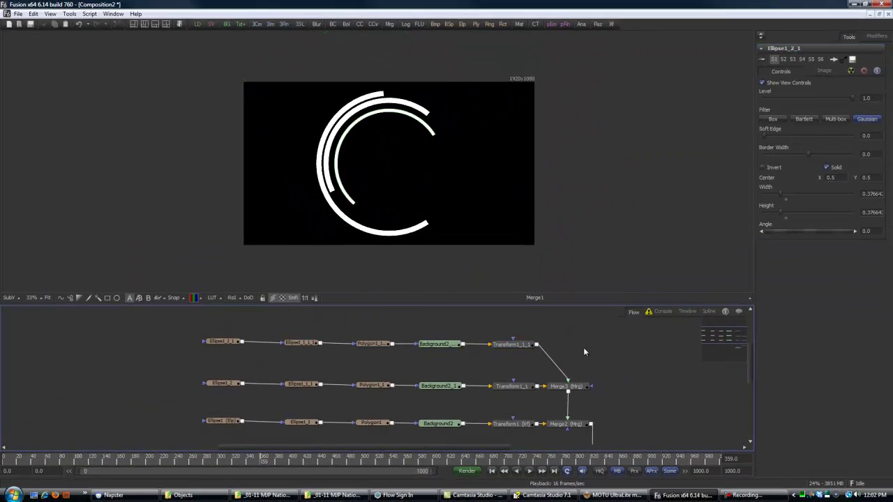
pyautogui.scroll(1, 617, 359)
pyautogui.hotkey('ctrl', 'v')
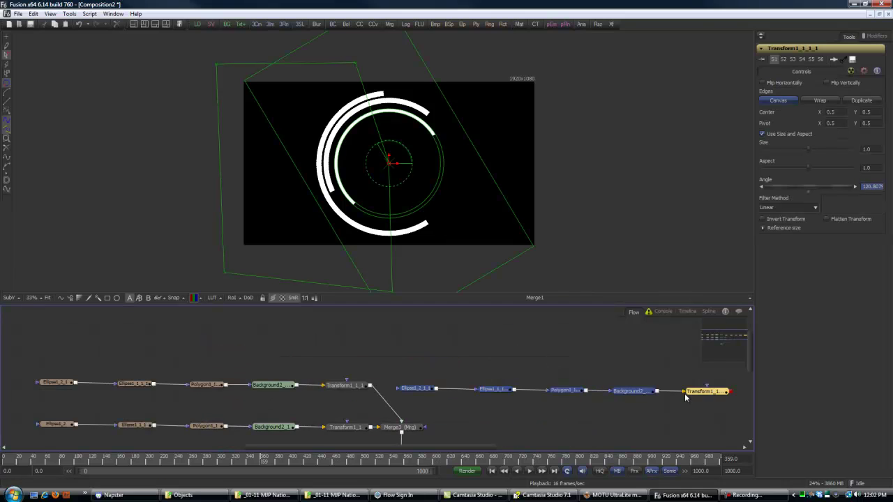
pyautogui.moveTo(701, 394); pyautogui.dragTo(540, 374)
pyautogui.click(516, 473)
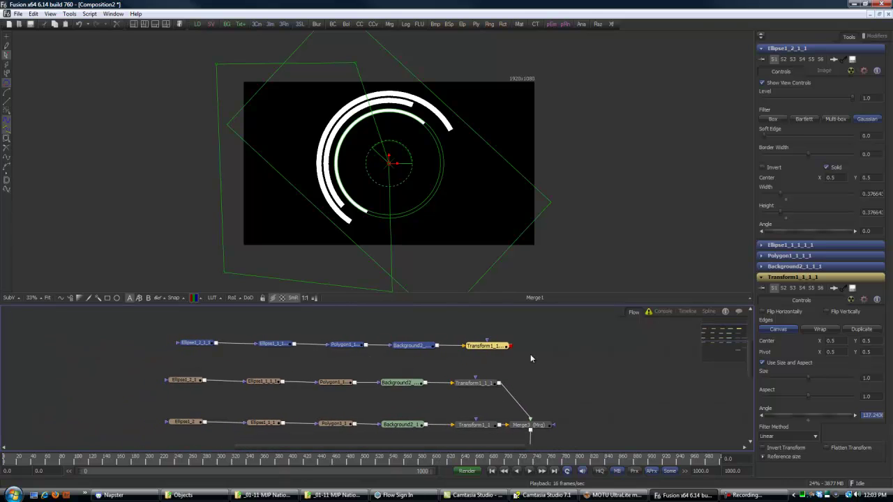
pyautogui.moveTo(502, 350); pyautogui.dragTo(500, 383)
pyautogui.click(497, 346)
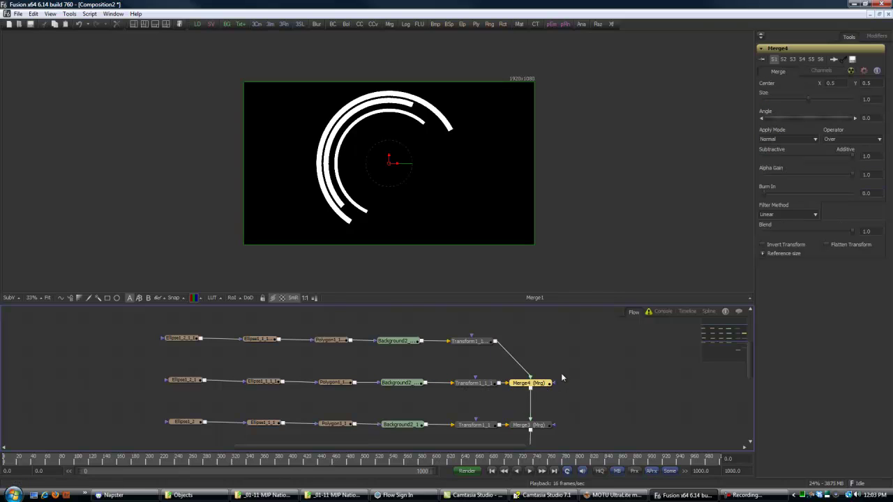
pyautogui.moveTo(575, 355); pyautogui.dragTo(603, 378)
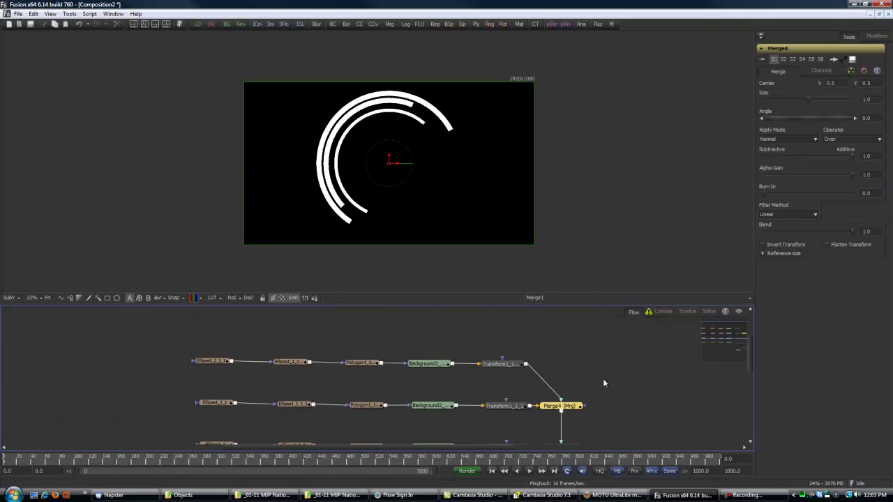
# Step: Enlarge the duplicate's outer and inner cutting ellipses to widths of about 0.553 and 0.512
pyautogui.click(288, 364)
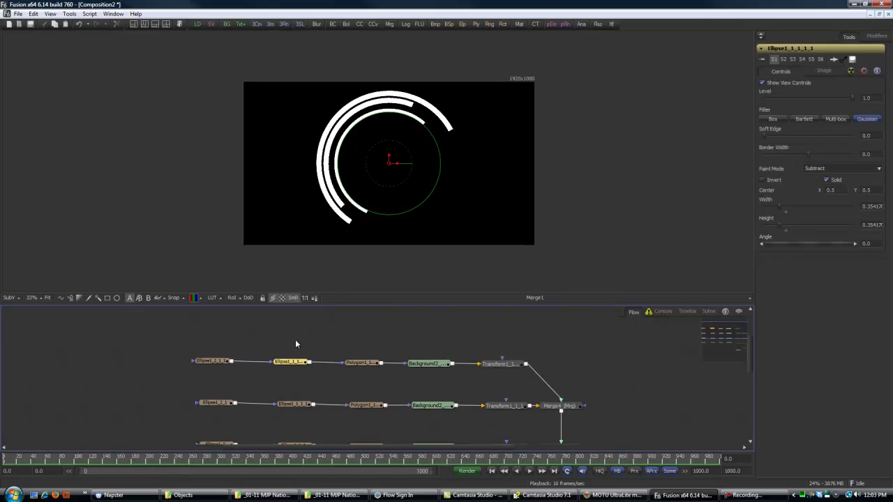
pyautogui.click(214, 362)
pyautogui.moveTo(395, 221); pyautogui.dragTo(413, 243)
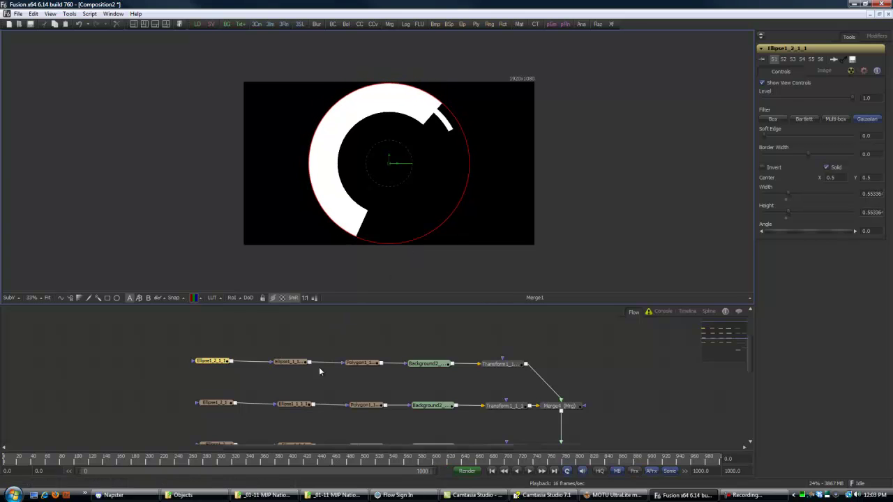
pyautogui.click(290, 361)
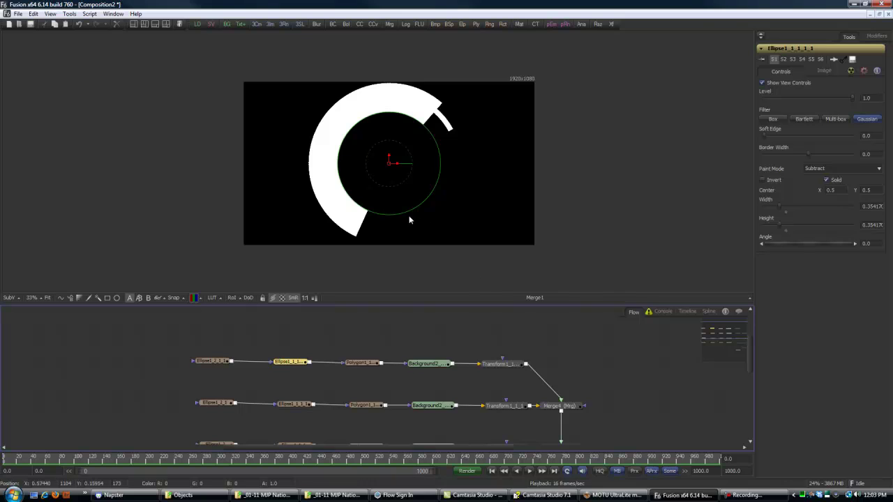
pyautogui.moveTo(403, 212); pyautogui.dragTo(419, 235)
# Step: Delete the outer ring's Polygon1_1_1_1 cutout and reconnect the ellipse straight to the background
pyautogui.click(370, 364)
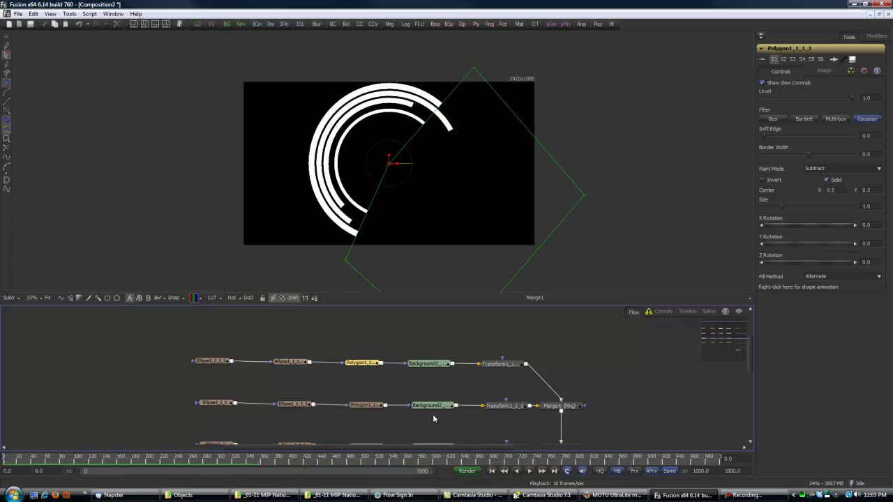
pyautogui.press('Delete')
pyautogui.click(302, 368)
pyautogui.moveTo(301, 367); pyautogui.dragTo(294, 366)
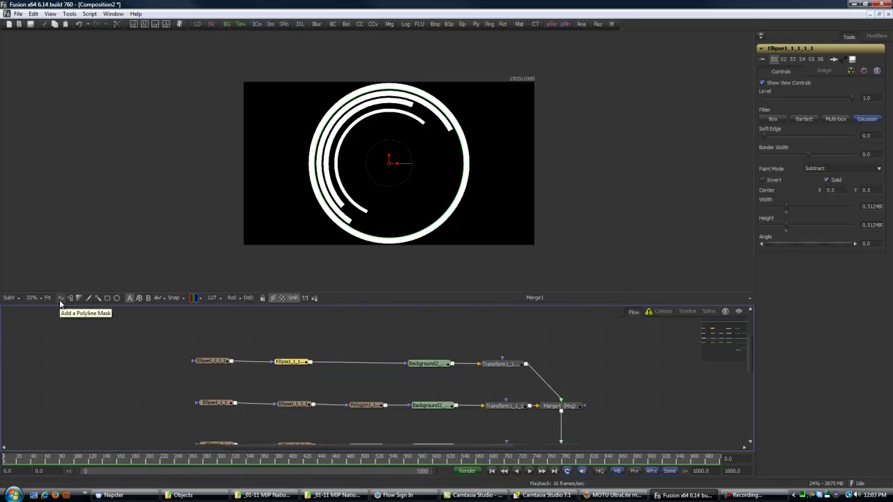
pyautogui.click(106, 333)
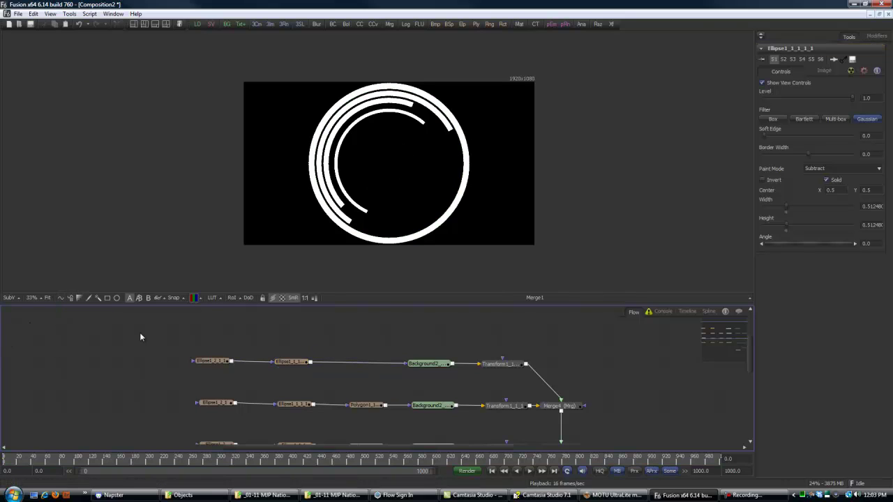
# Step: Draw a thin wedge-shaped Polygon2 mask and insert it between Ellipse1_1_1_1 and Background2_1_1_1
pyautogui.click(70, 302)
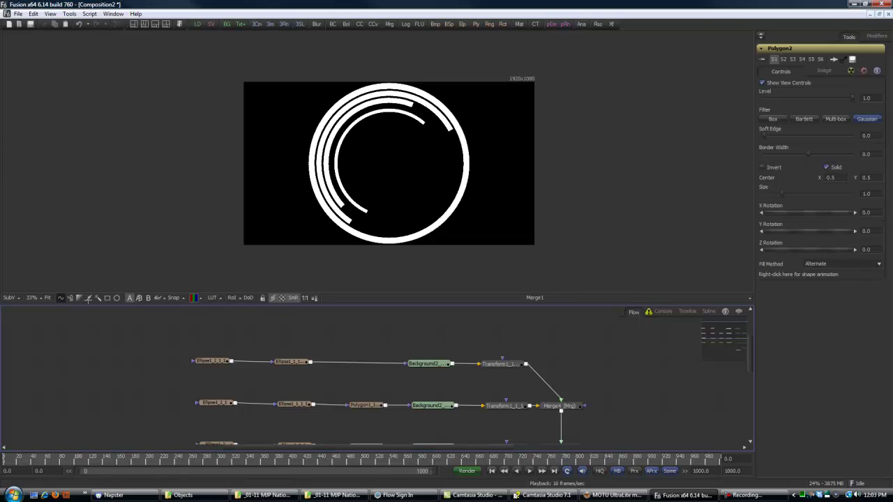
pyautogui.click(307, 243)
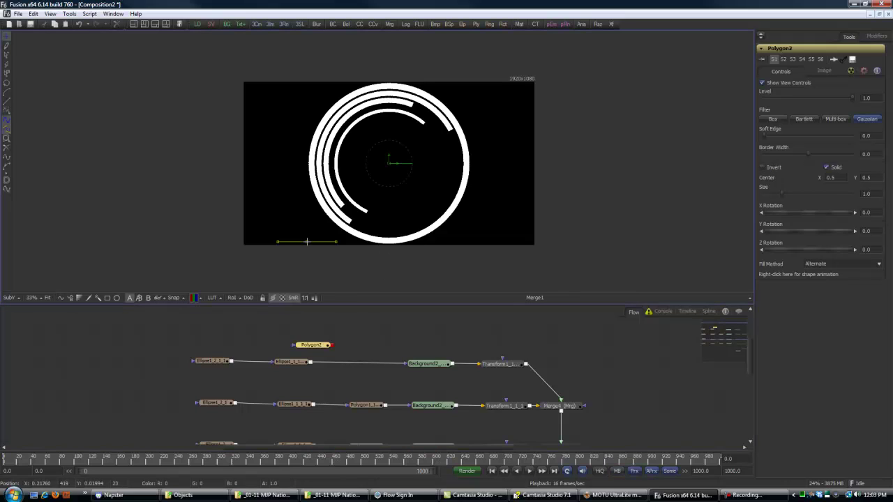
pyautogui.click(388, 163)
pyautogui.click(422, 66)
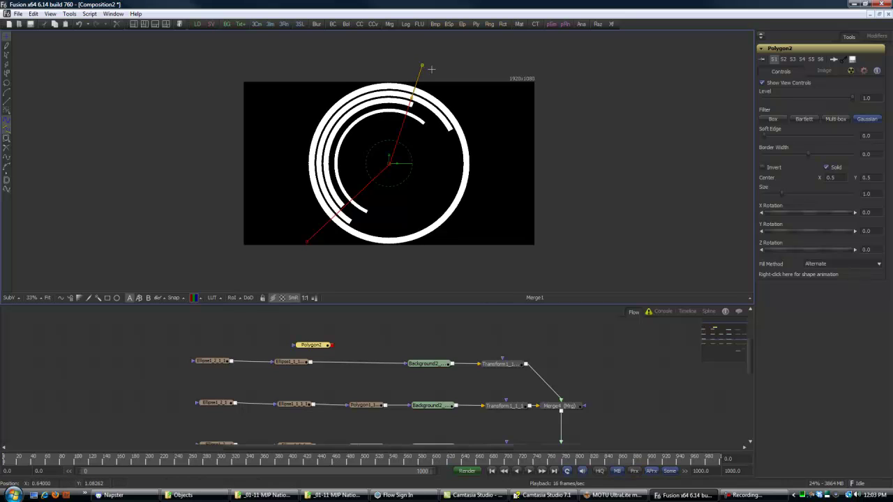
pyautogui.click(389, 165)
pyautogui.click(434, 70)
pyautogui.click(316, 249)
pyautogui.click(308, 243)
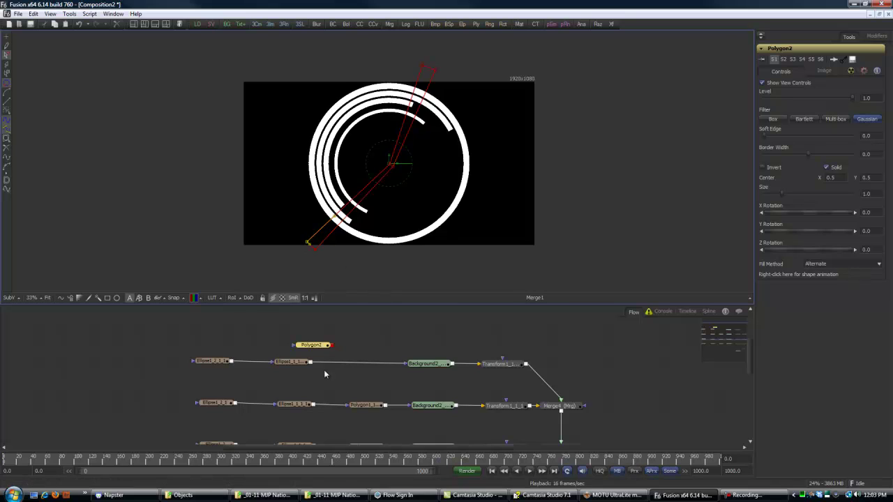
pyautogui.moveTo(312, 348)
pyautogui.mouseDown()
pyautogui.moveTo(355, 353)
pyautogui.moveTo(328, 360)
pyautogui.moveTo(336, 351)
pyautogui.moveTo(404, 366)
pyautogui.moveTo(372, 368)
pyautogui.mouseUp()
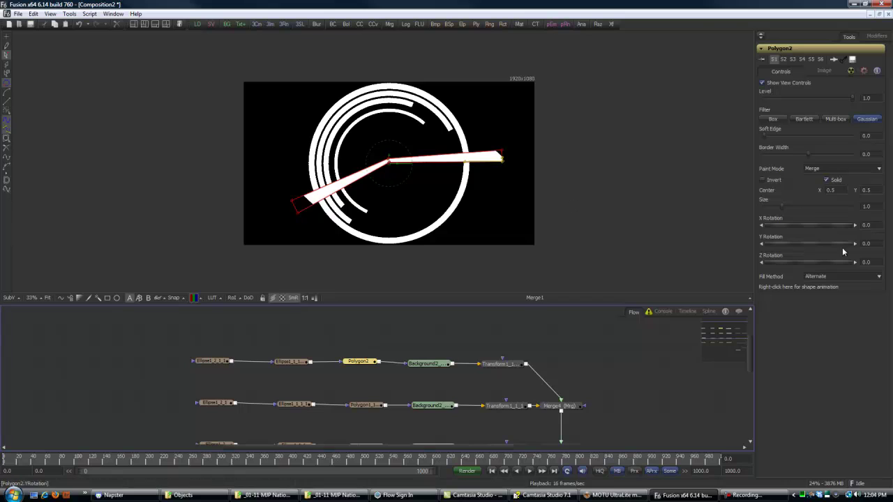
# Step: Set Polygon2's paint mode to Subtract and turn on Invert
pyautogui.click(837, 169)
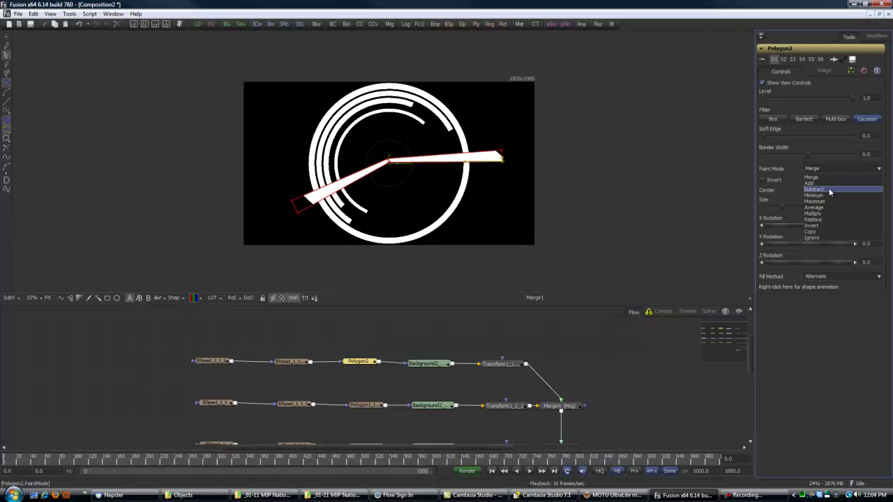
pyautogui.click(826, 181)
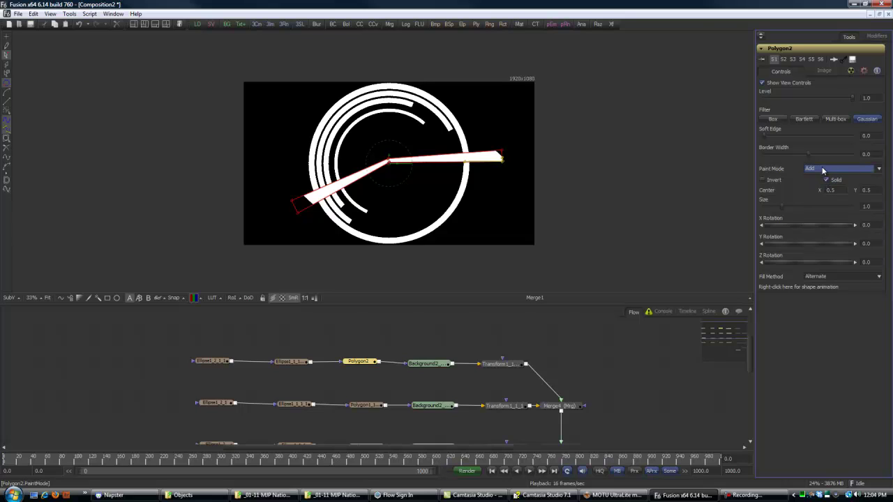
pyautogui.click(822, 168)
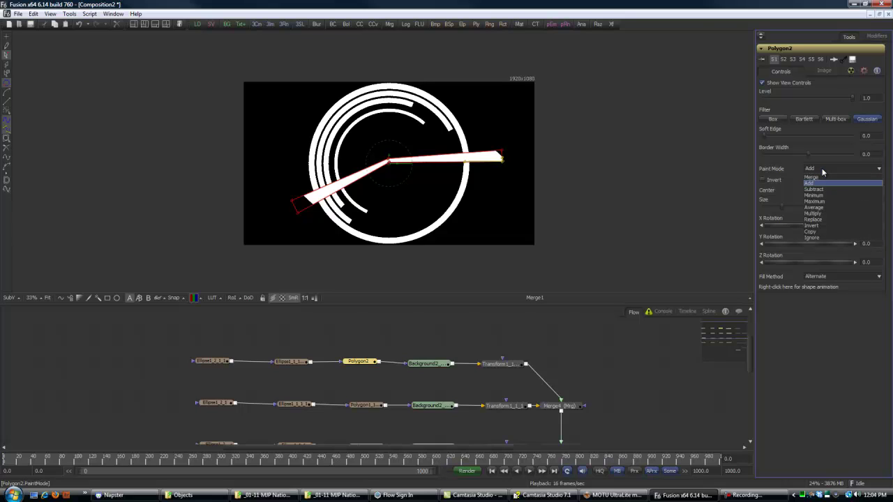
pyautogui.click(824, 207)
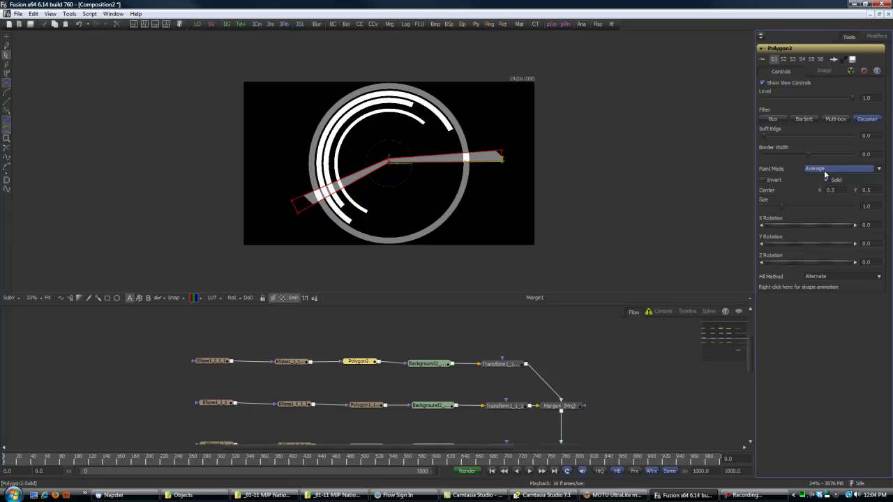
pyautogui.click(825, 171)
pyautogui.click(822, 193)
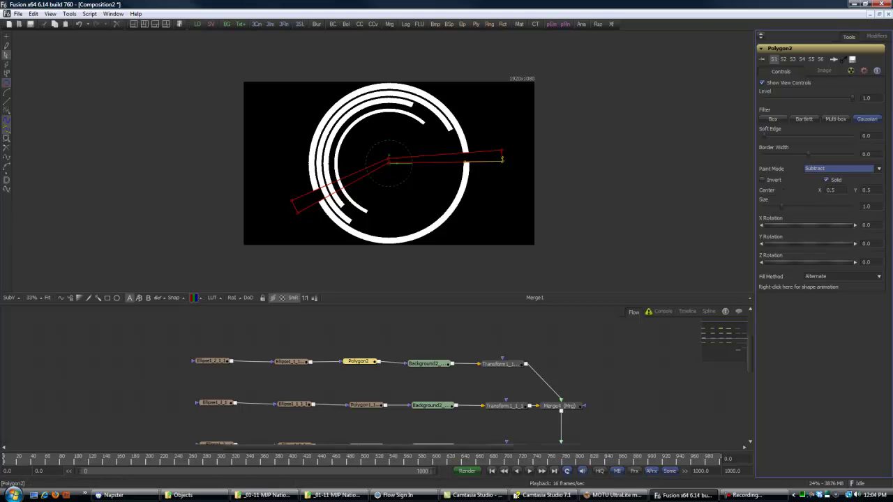
pyautogui.click(764, 181)
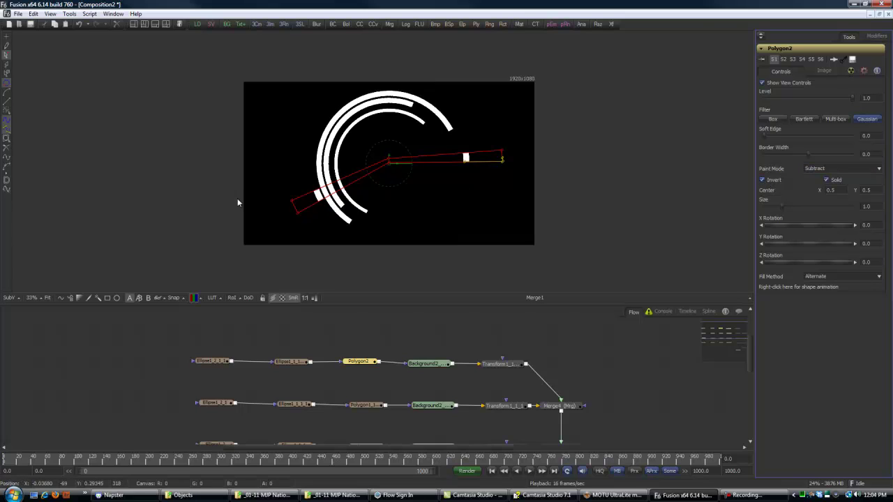
# Step: Close the wedge shape, narrow it by nudging its end points, and deselect it
pyautogui.click(292, 204)
pyautogui.moveTo(291, 204); pyautogui.dragTo(295, 208)
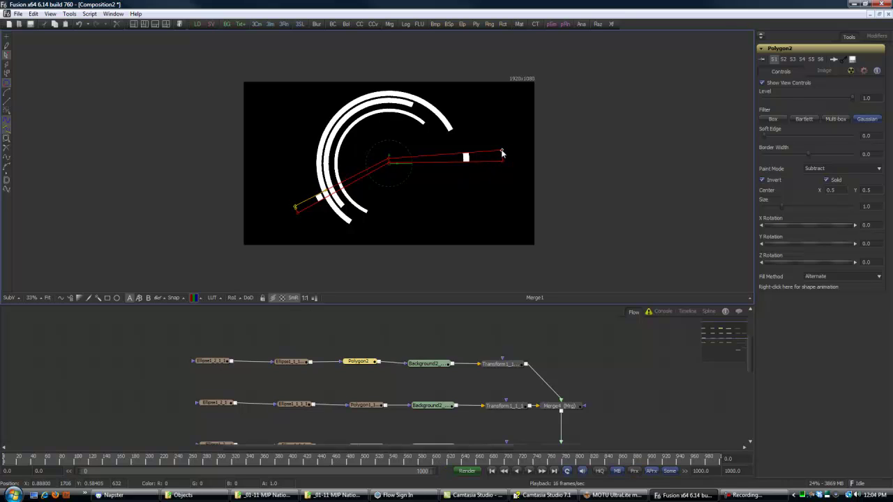
pyautogui.moveTo(501, 150); pyautogui.dragTo(502, 155)
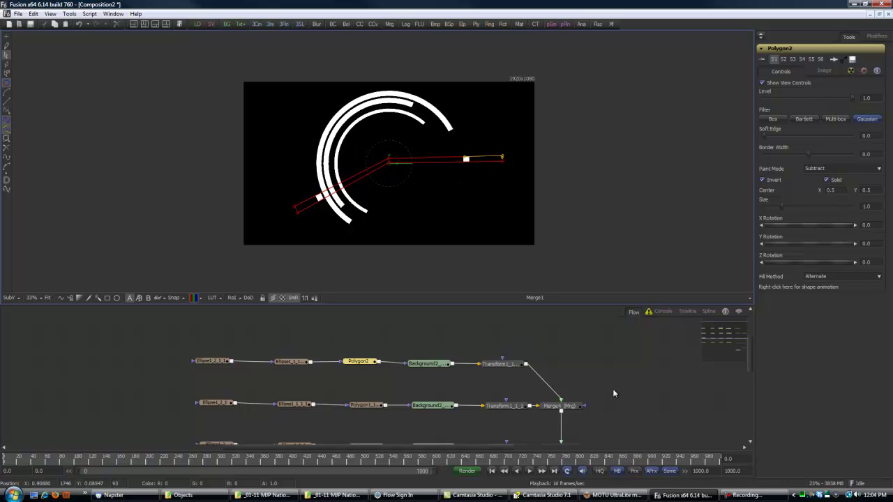
pyautogui.click(656, 389)
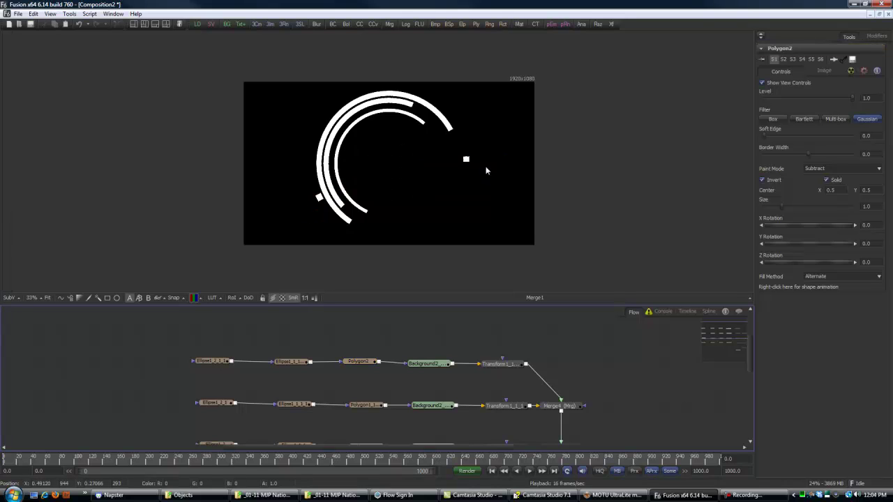
# Step: Lower the bottom-row transform's rotation Shake smoothness to about 6.94
pyautogui.moveTo(666, 413); pyautogui.dragTo(633, 375)
pyautogui.click(458, 326)
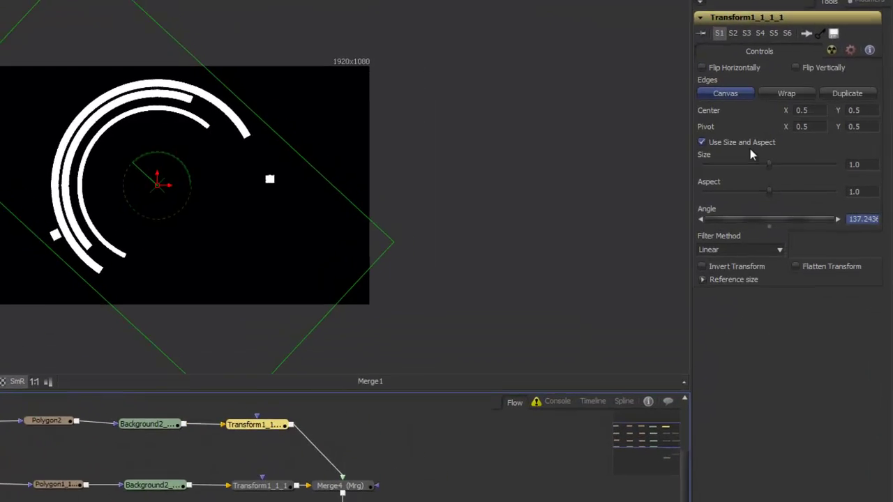
pyautogui.click(830, 48)
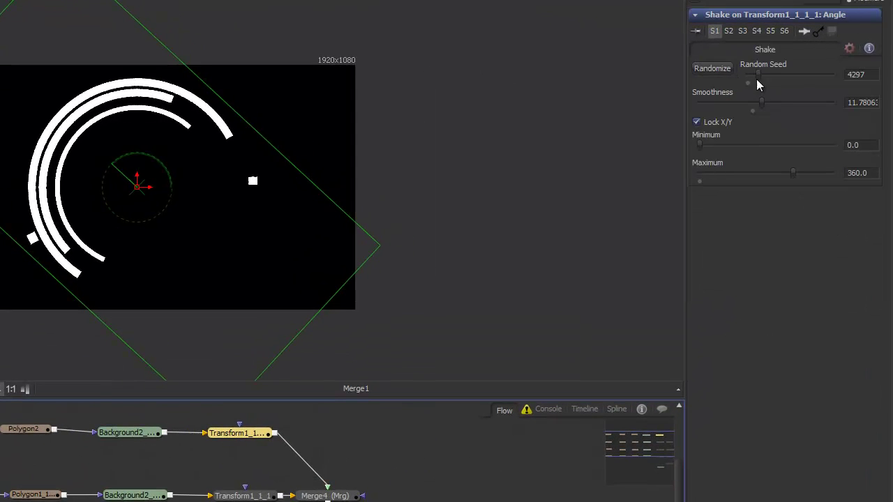
pyautogui.click(244, 495)
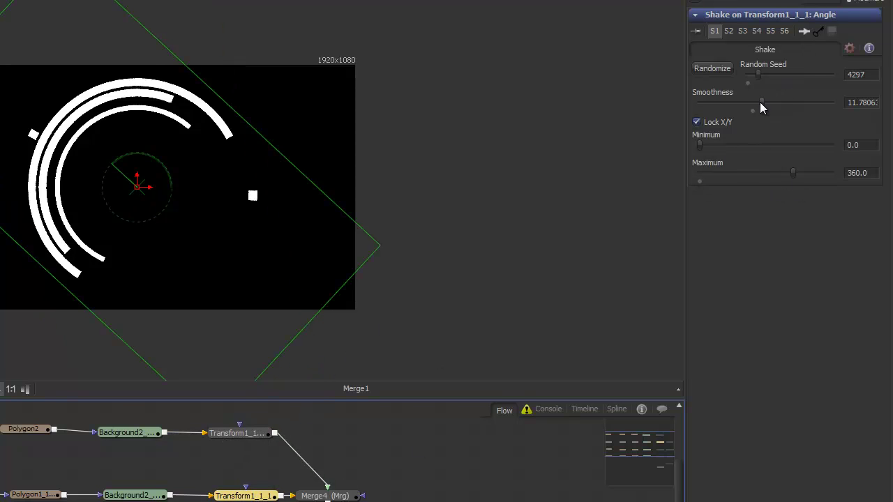
pyautogui.moveTo(764, 105); pyautogui.dragTo(765, 79)
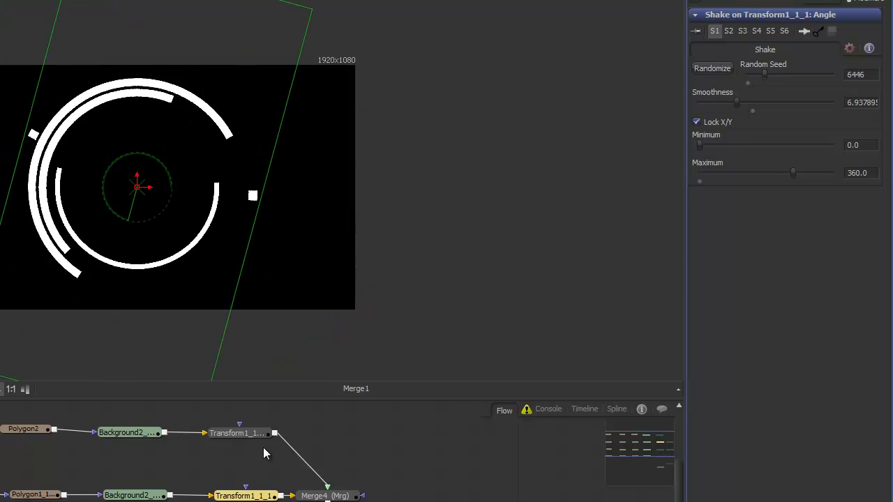
# Step: Set the top-row rotation Shake's maximum to 720 and smoothness to about 8.5
pyautogui.click(245, 434)
pyautogui.click(866, 173)
pyautogui.write('720')
pyautogui.press('Return')
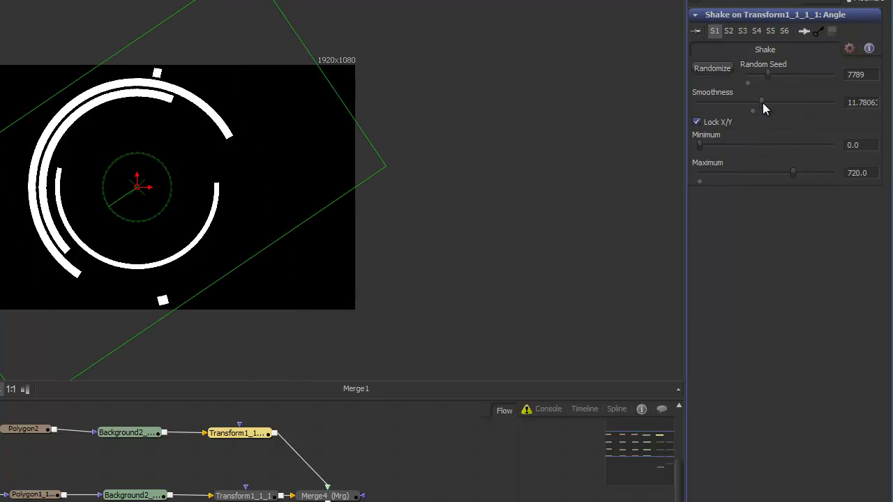
pyautogui.moveTo(763, 103)
pyautogui.mouseDown()
pyautogui.moveTo(775, 105)
pyautogui.moveTo(746, 103)
pyautogui.mouseUp()
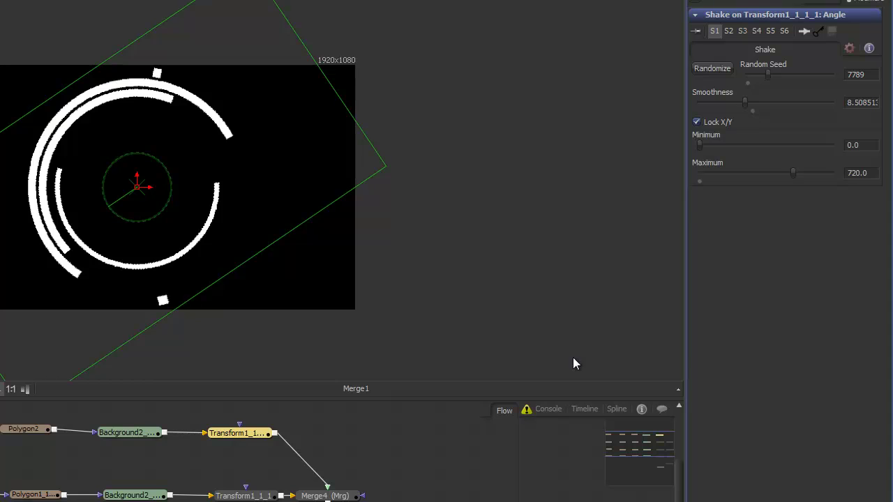
pyautogui.hotkey('ctrl', 'shift', 'a')
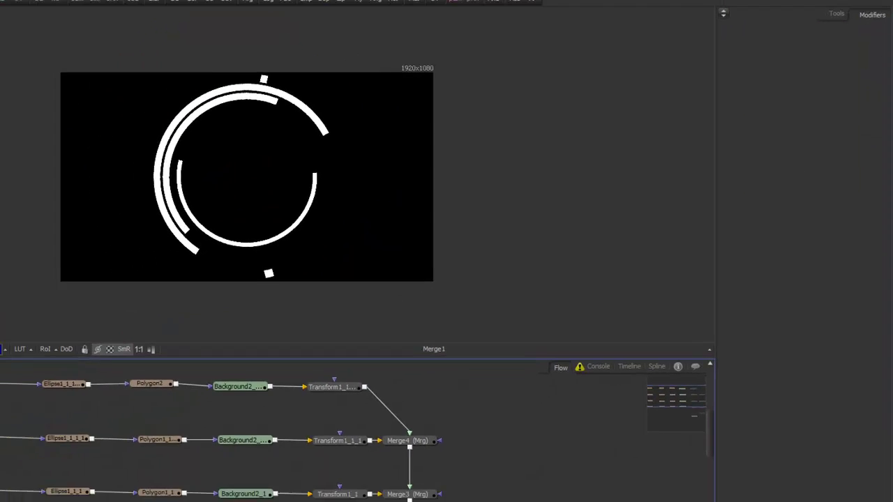
# Step: Play Composition2 to preview the arcs and square ticks spinning erratically
pyautogui.click(530, 472)
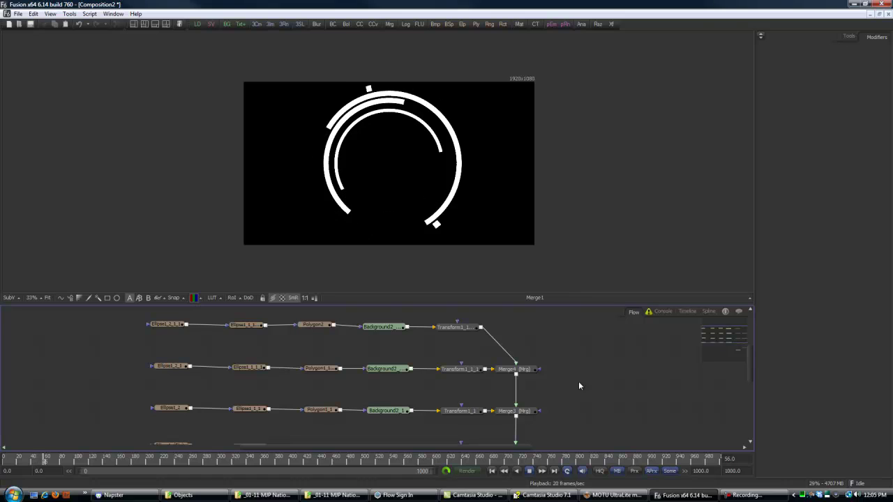
# Step: Stop playback and enable Motion Blur on Merge1 (quality 2, shutter angle 180)
pyautogui.press('space')
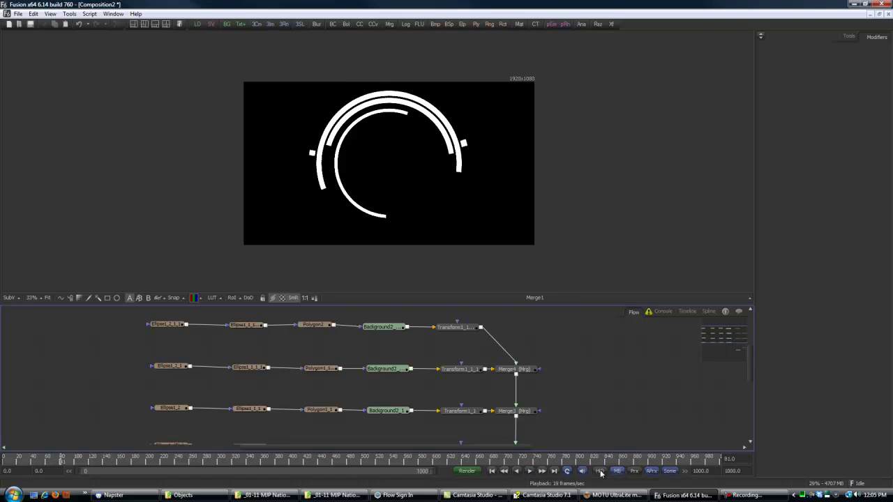
pyautogui.scroll(-2, 526, 359)
pyautogui.scroll(-3, 538, 350)
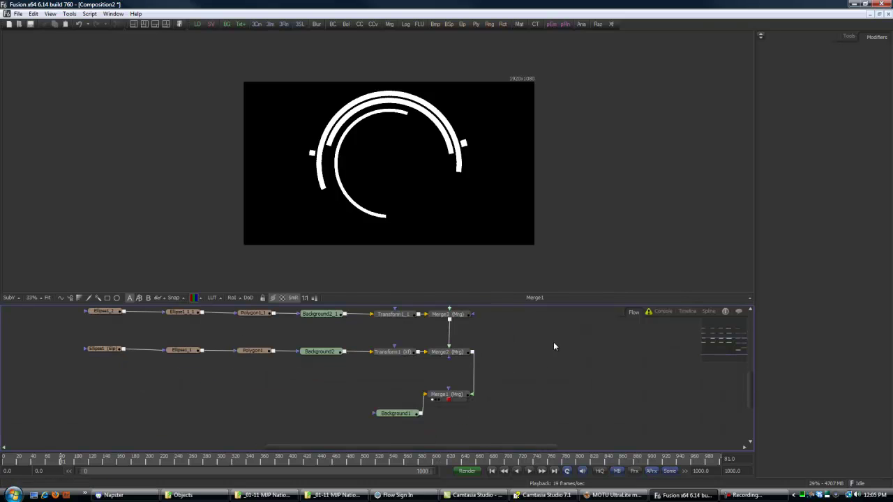
pyautogui.click(453, 395)
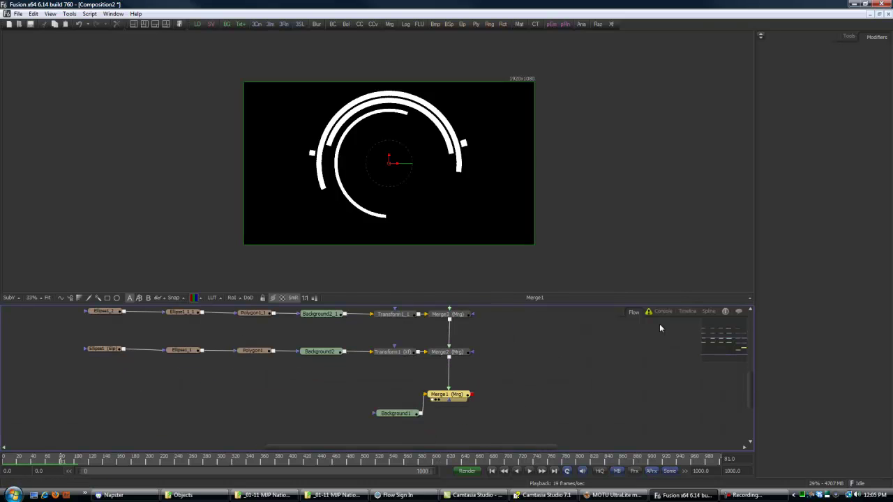
pyautogui.click(847, 37)
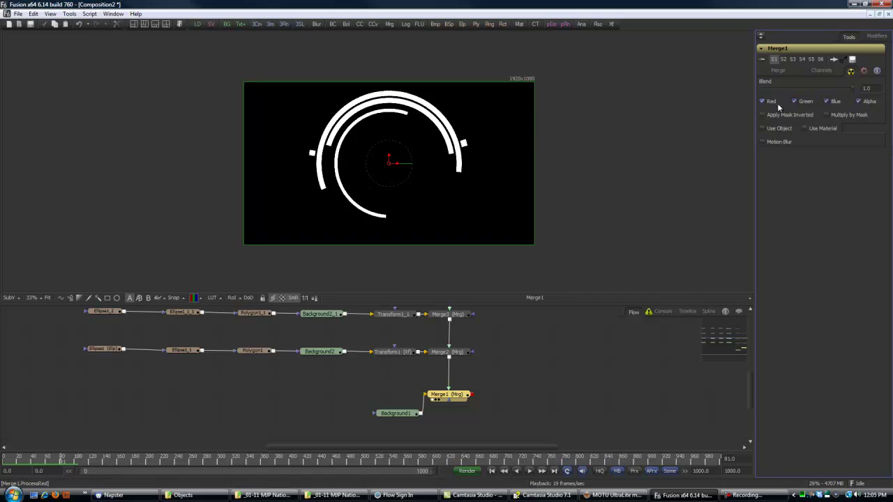
pyautogui.click(769, 141)
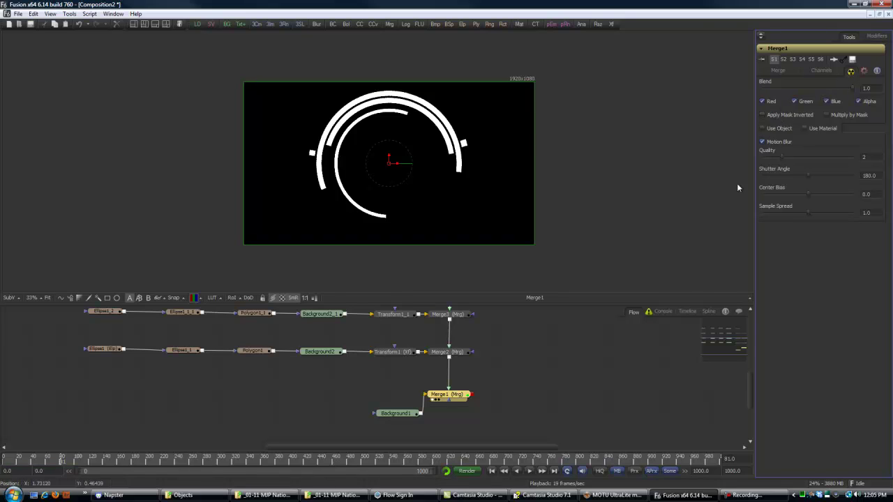
pyautogui.click(455, 353)
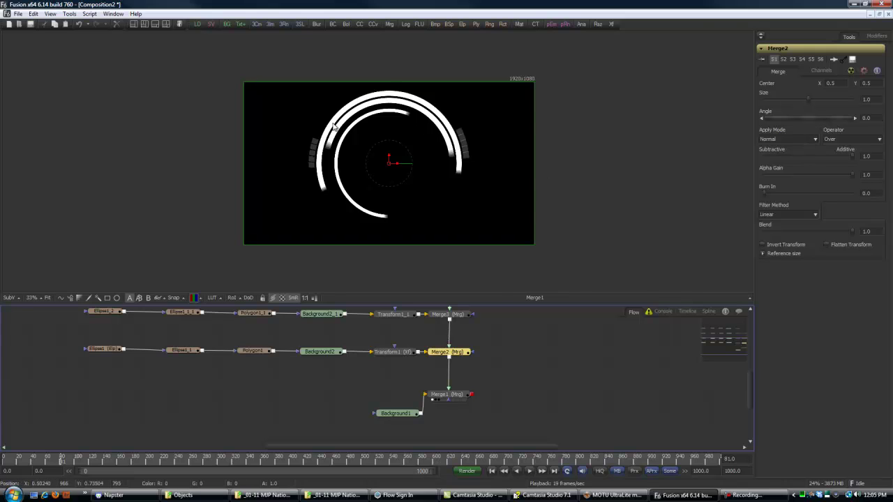
pyautogui.click(579, 409)
# Step: Play the comp, jump back a few frames, then stop to review the motion blur trails
pyautogui.scroll(-1, 560, 420)
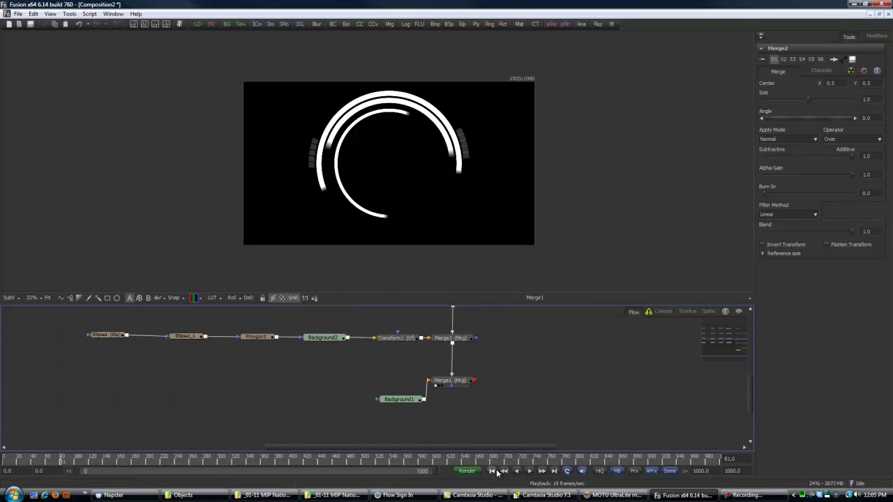
pyautogui.click(530, 471)
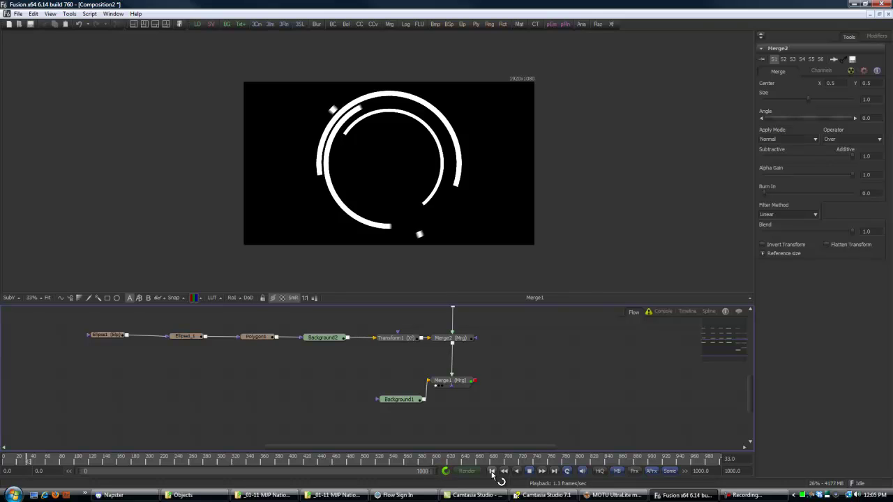
pyautogui.click(492, 472)
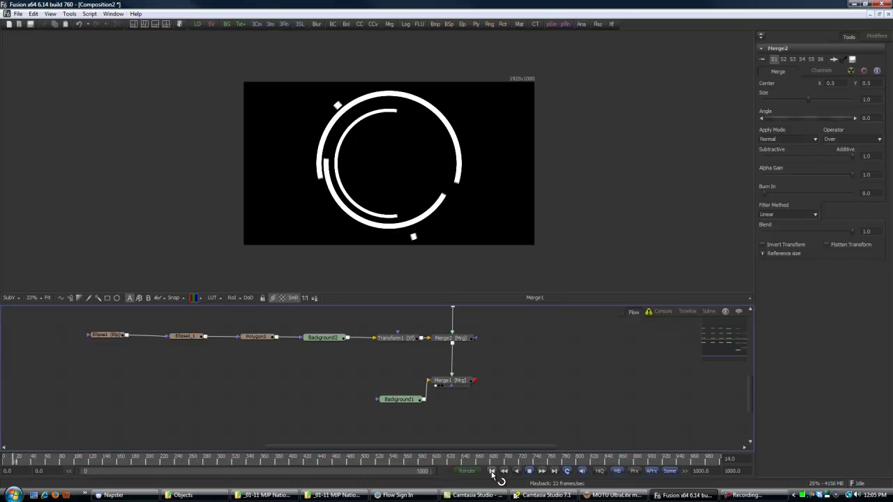
pyautogui.click(530, 472)
# Step: Zoom out the node graph and select the second ring's Transform1_1_1 node
pyautogui.hotkey('ctrl', 'v')
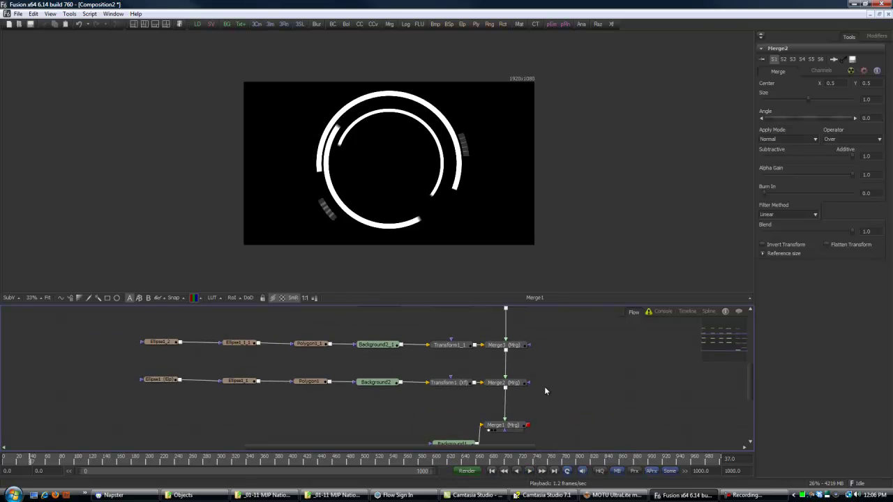
pyautogui.hotkey('ctrl', 'v')
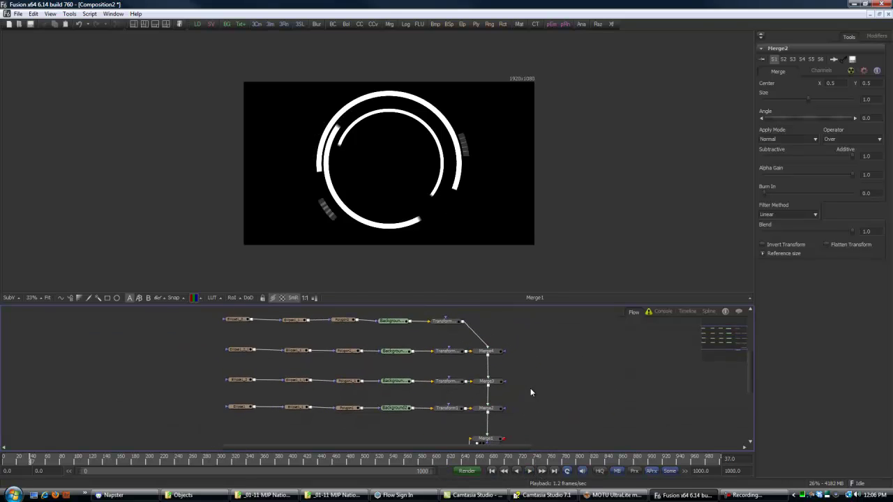
pyautogui.moveTo(556, 389); pyautogui.dragTo(523, 374)
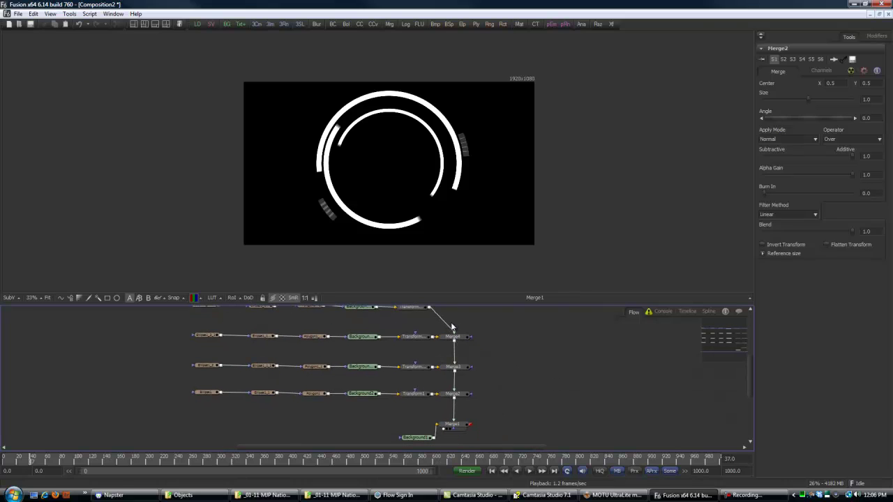
pyautogui.click(415, 336)
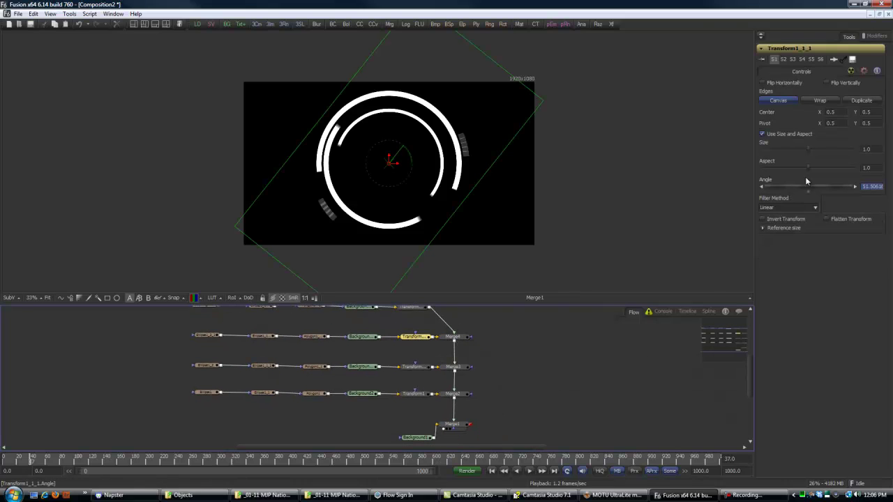
# Step: Inspect the Modify With options for Center and Angle, closing both menus without changes
pyautogui.rightClick(770, 114)
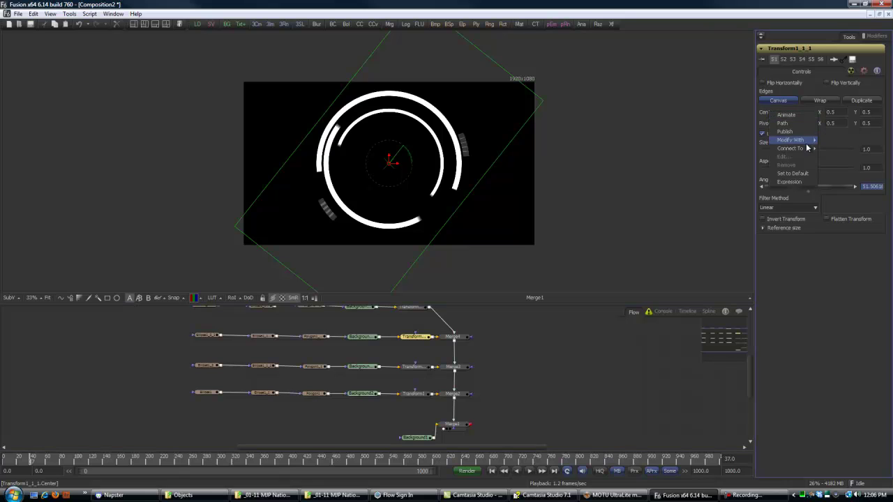
pyautogui.moveTo(792, 139)
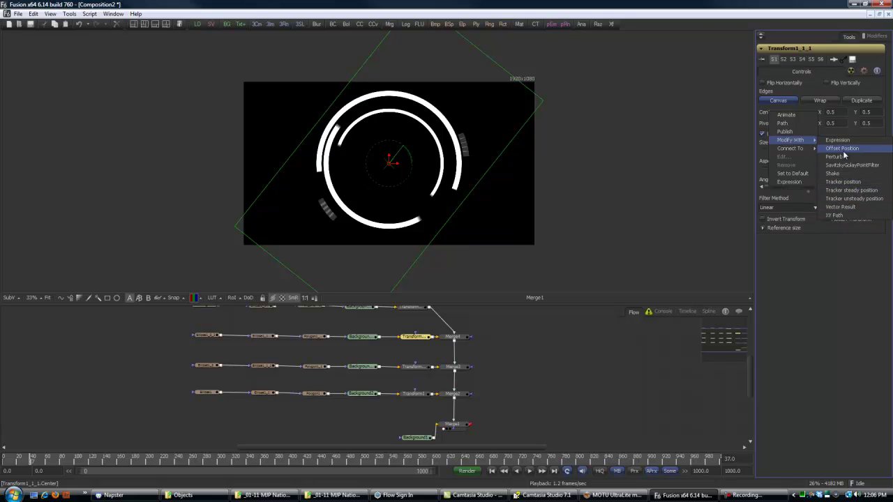
pyautogui.click(792, 193)
pyautogui.rightClick(796, 188)
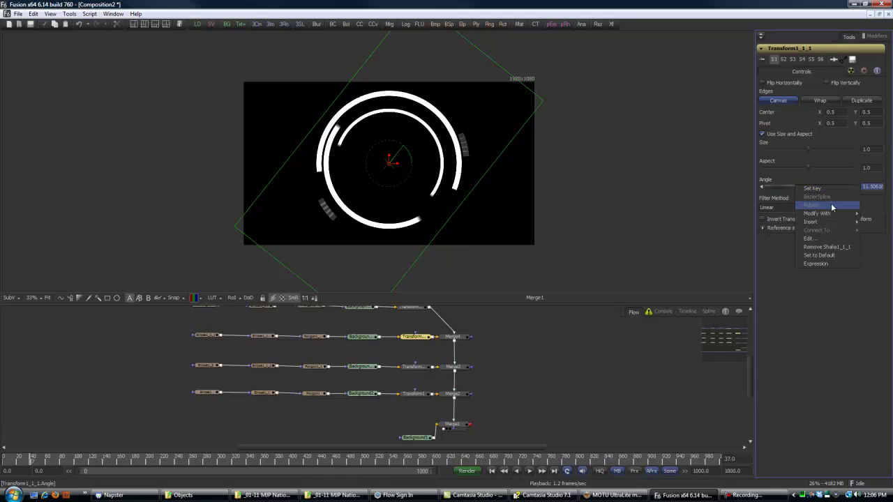
pyautogui.moveTo(830, 215)
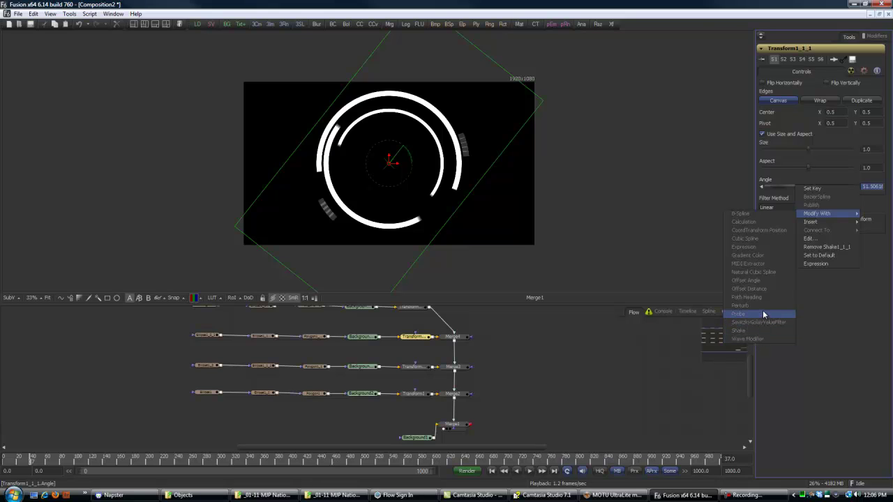
pyautogui.click(559, 381)
pyautogui.moveTo(559, 408); pyautogui.dragTo(556, 400)
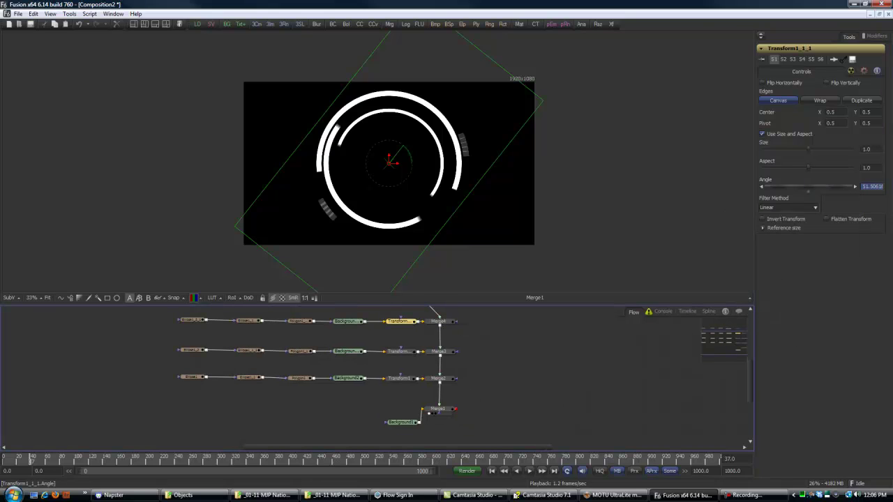